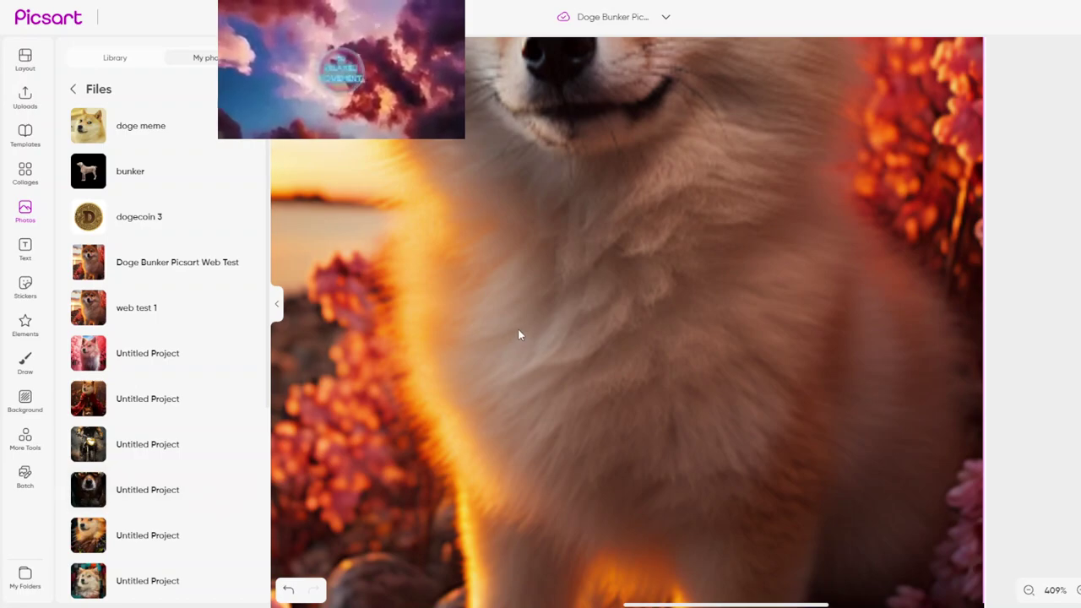
# Add the "doge meme" photo to the canvas and remove its background.
pyautogui.scroll(-5, 518, 336)
pyautogui.scroll(-4, 517, 335)
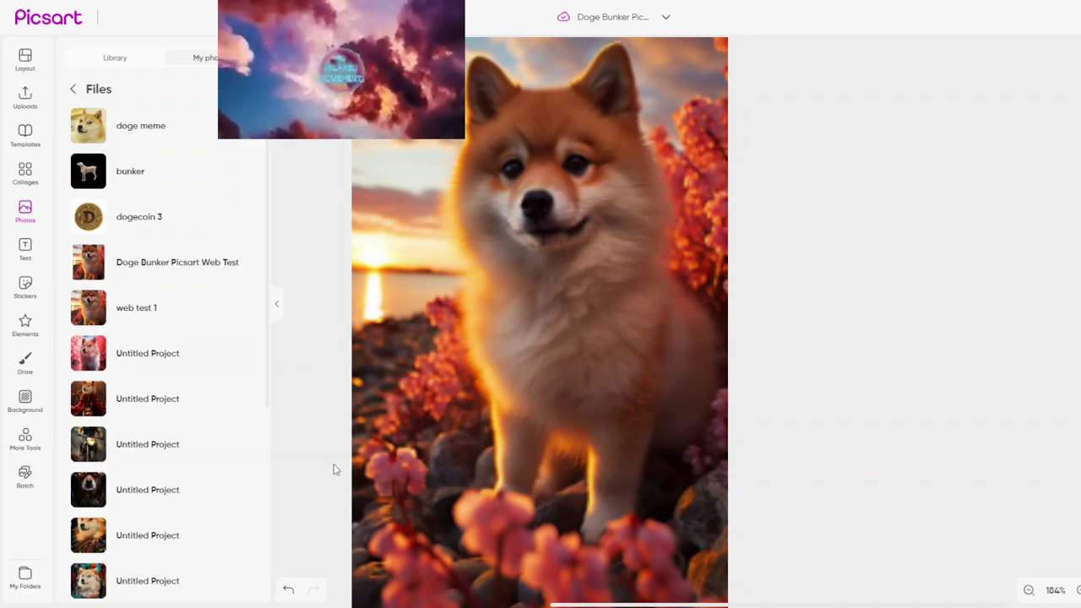
pyautogui.scroll(-3, 559, 299)
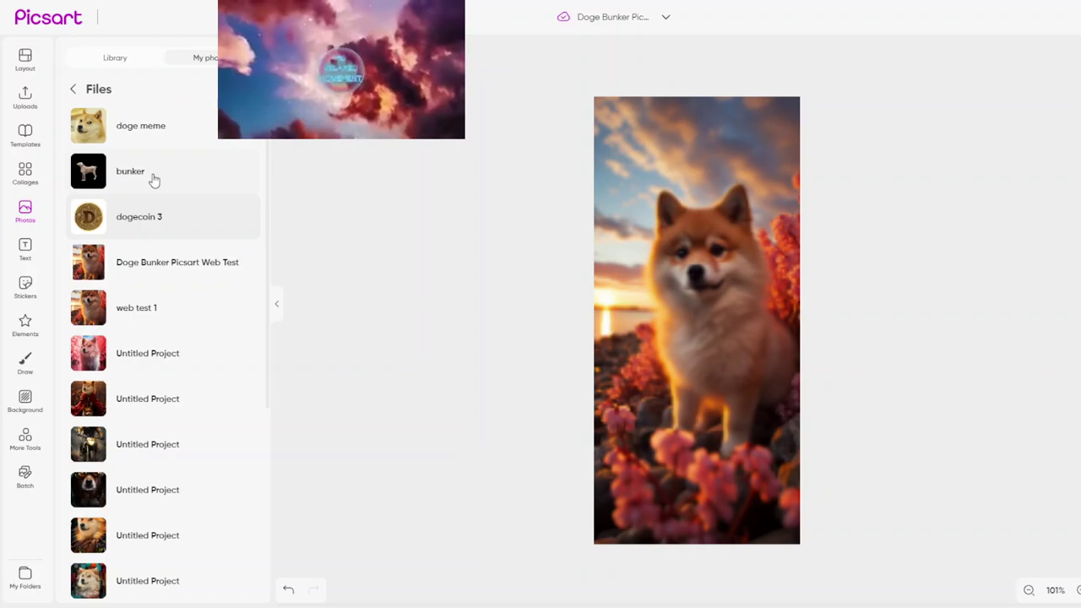
pyautogui.click(129, 135)
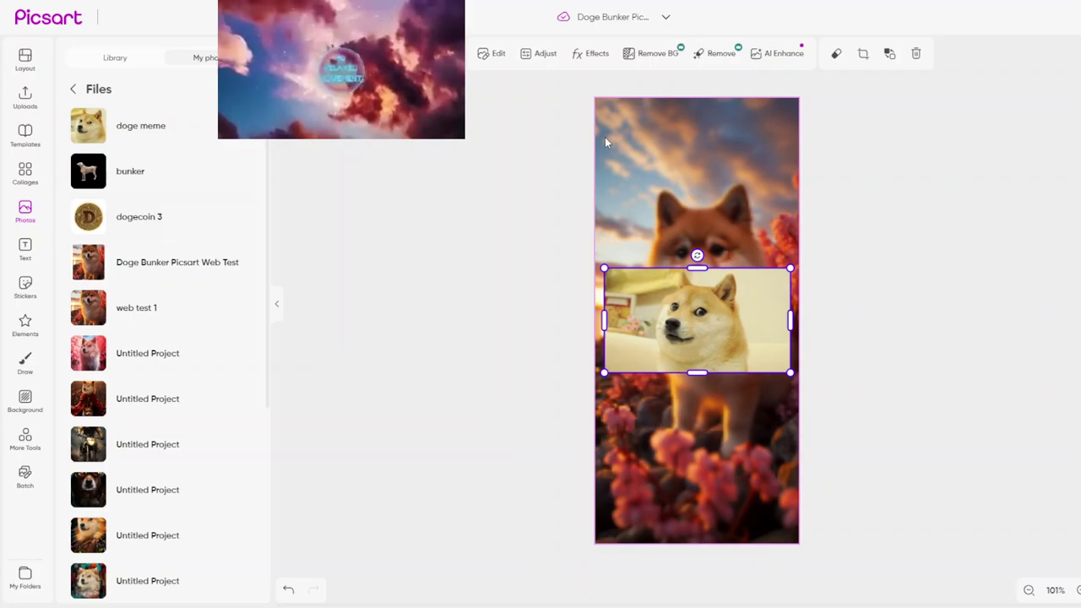
pyautogui.click(657, 62)
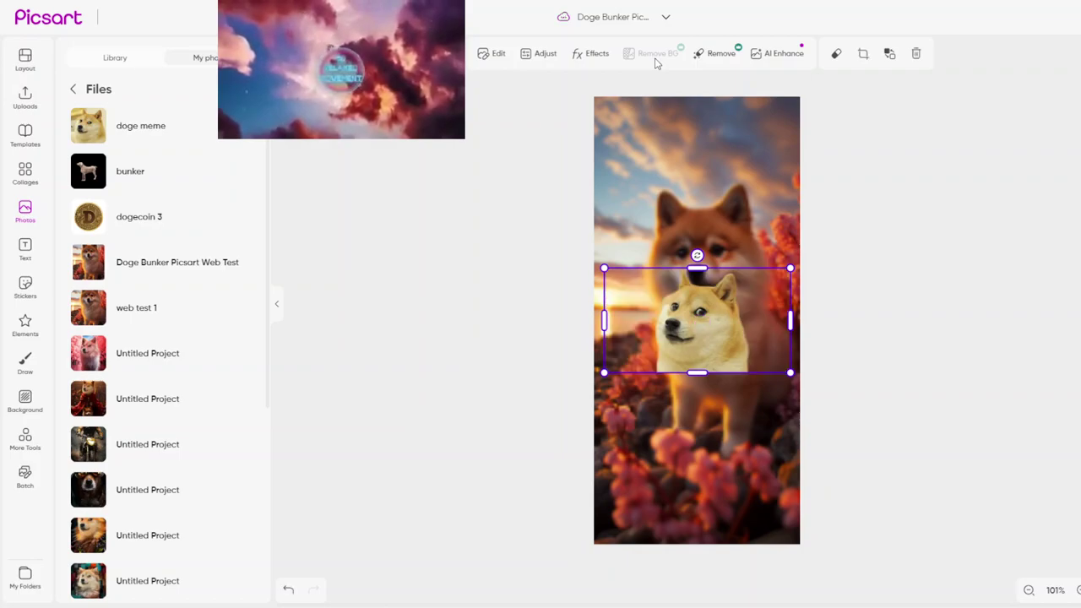
# Move, enlarge and tilt the doge cutout counterclockwise so it covers the original dog's head and lines up with its ears.
pyautogui.scroll(2, 783, 417)
pyautogui.moveTo(728, 325); pyautogui.dragTo(736, 233)
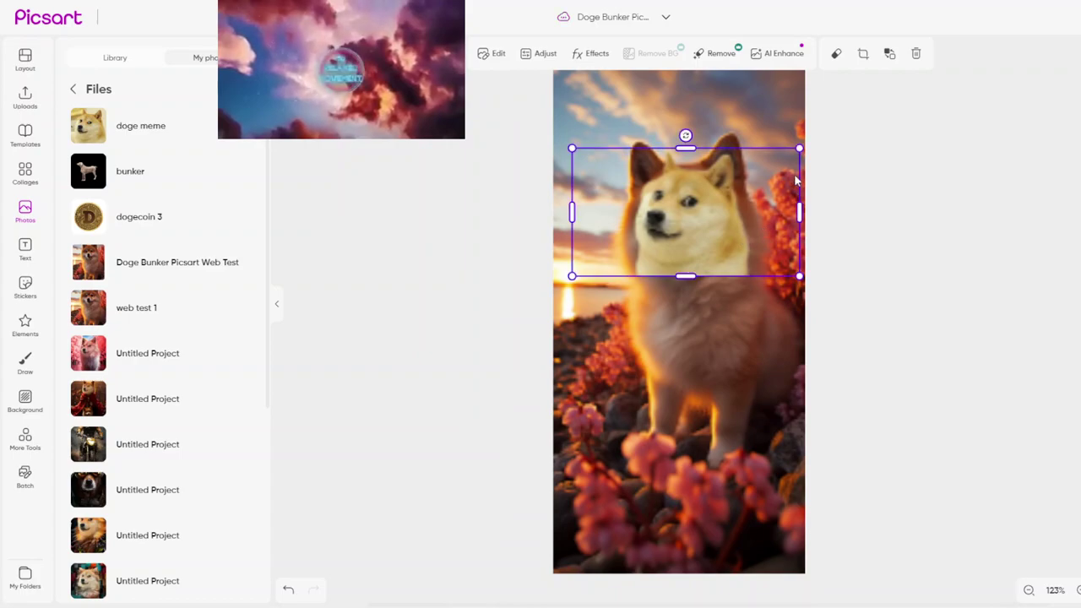
pyautogui.moveTo(686, 136)
pyautogui.mouseDown()
pyautogui.moveTo(681, 127)
pyautogui.moveTo(672, 136)
pyautogui.mouseUp()
pyautogui.moveTo(809, 255); pyautogui.dragTo(853, 306)
pyautogui.moveTo(804, 255); pyautogui.dragTo(771, 250)
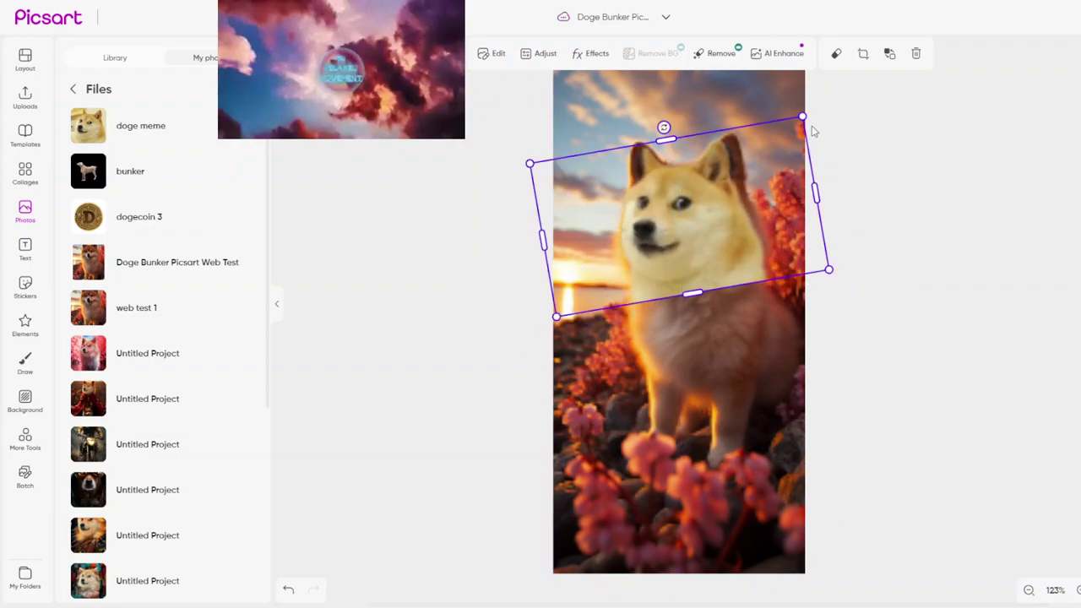
pyautogui.moveTo(665, 127); pyautogui.dragTo(669, 126)
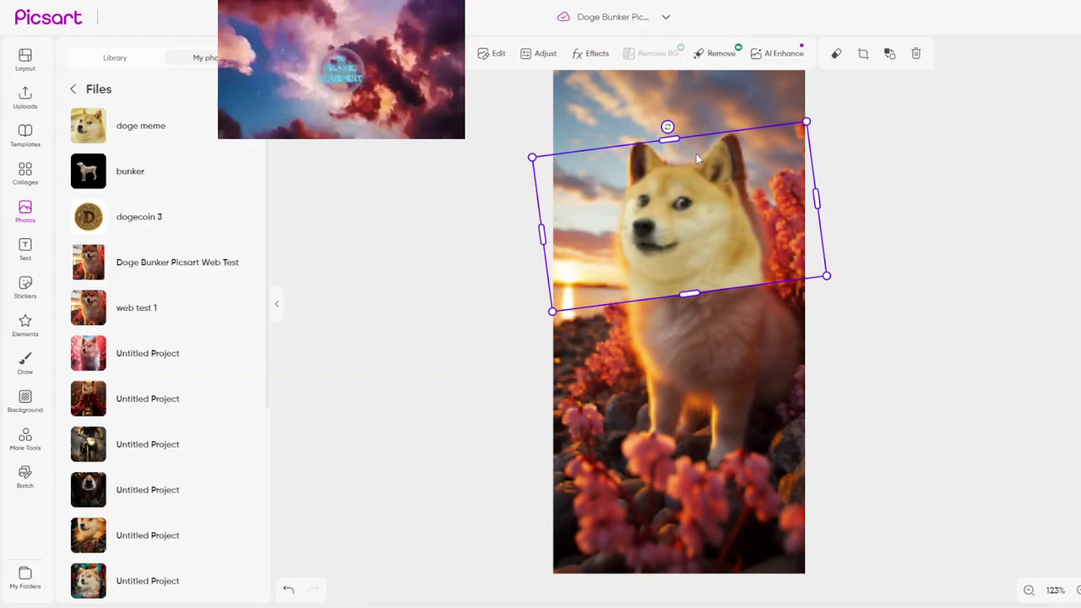
pyautogui.click(788, 257)
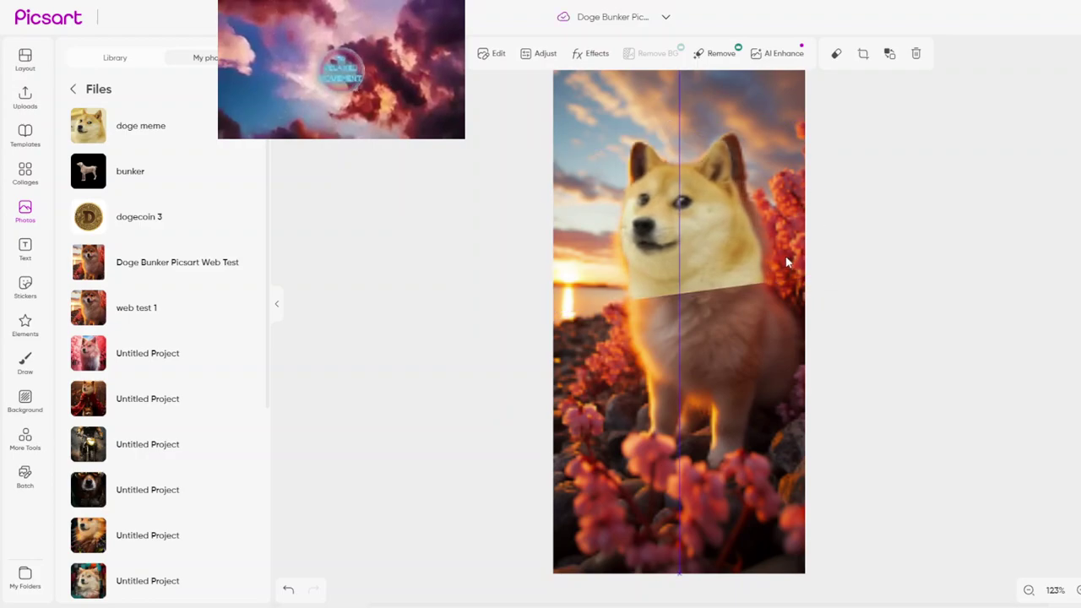
pyautogui.click(786, 255)
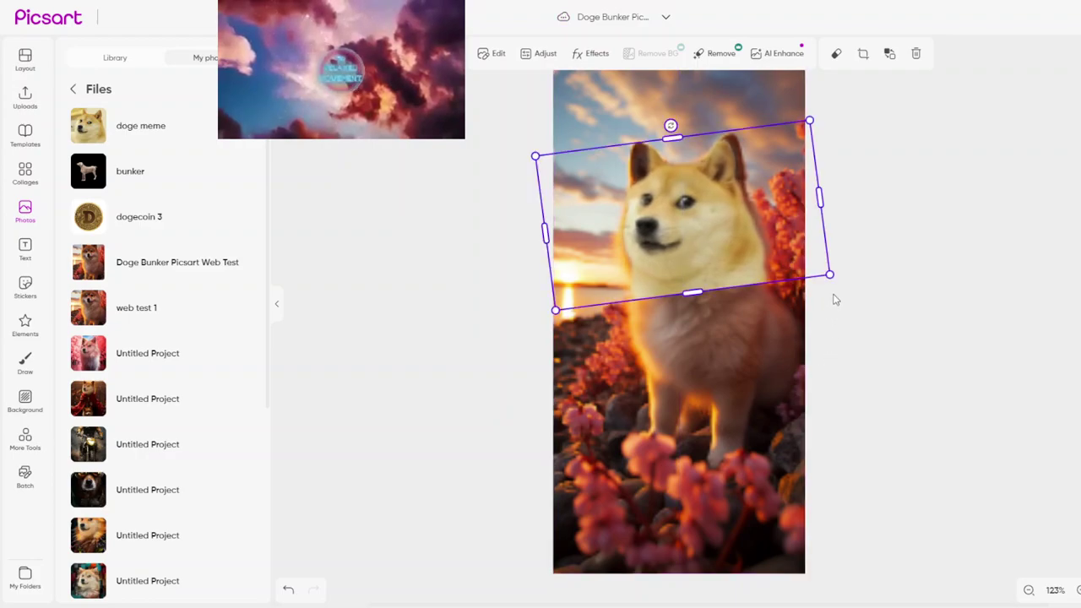
pyautogui.moveTo(803, 260); pyautogui.dragTo(801, 259)
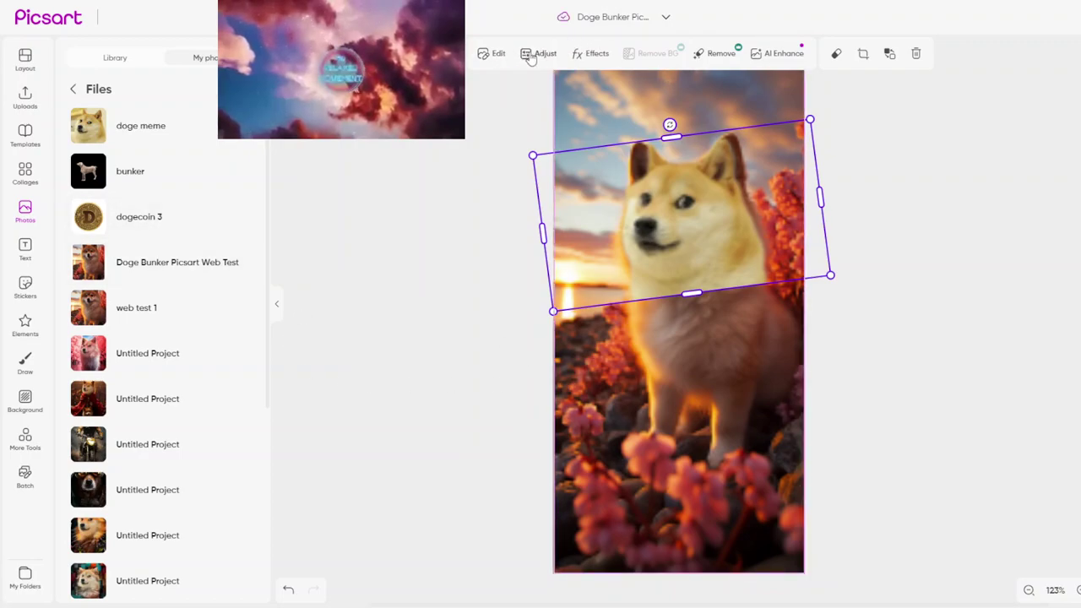
# Adjust the doge cutout's colors to match the body: hue -21, saturation -12 and temperature -2.
pyautogui.click(531, 54)
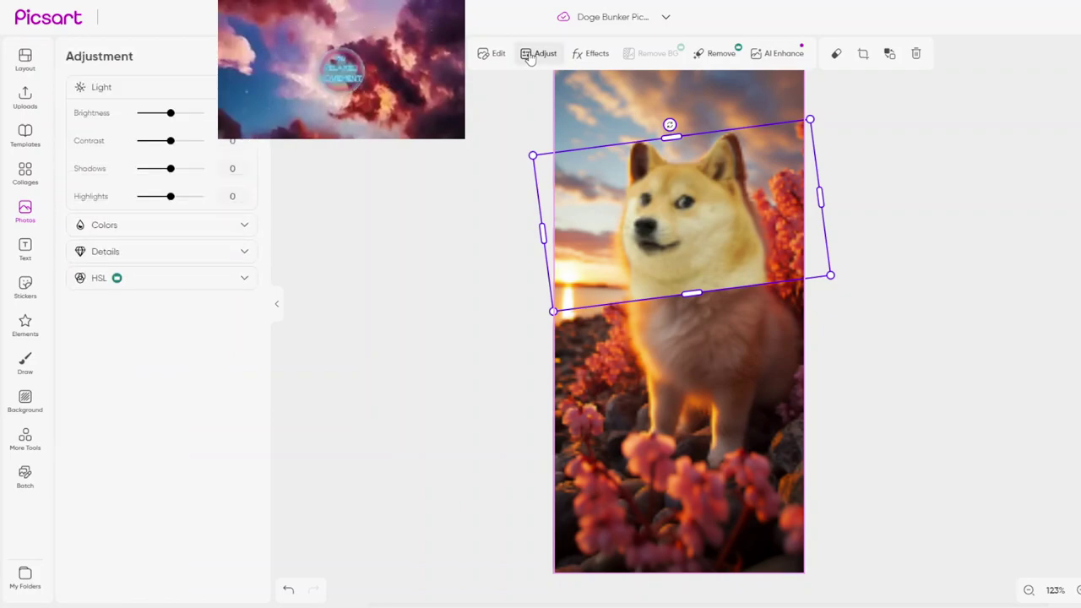
pyautogui.click(244, 227)
pyautogui.moveTo(172, 285); pyautogui.dragTo(171, 288)
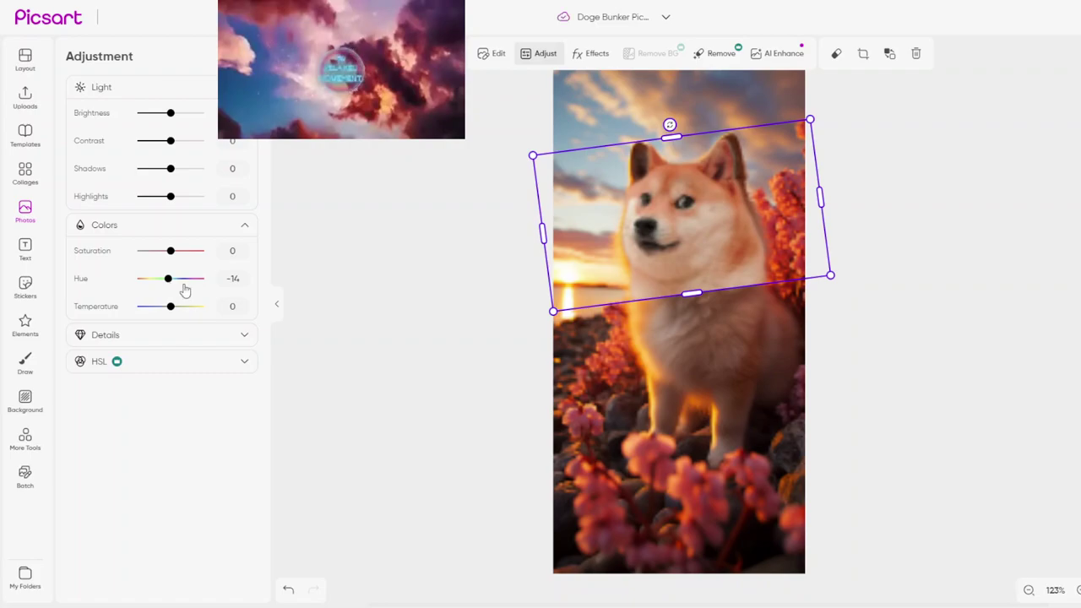
pyautogui.scroll(5, 709, 208)
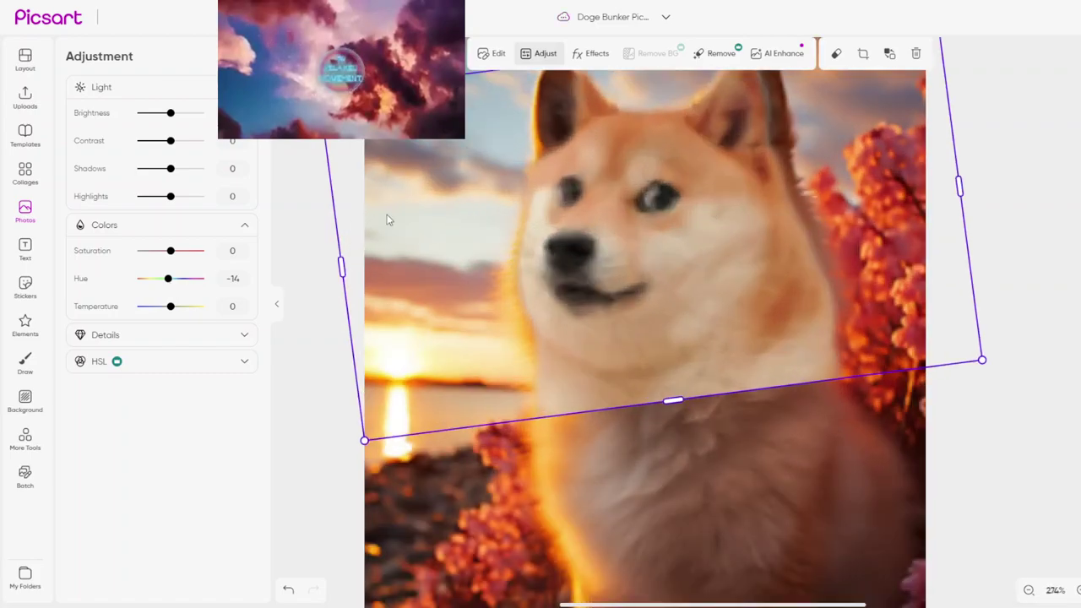
pyautogui.moveTo(169, 288); pyautogui.dragTo(171, 288)
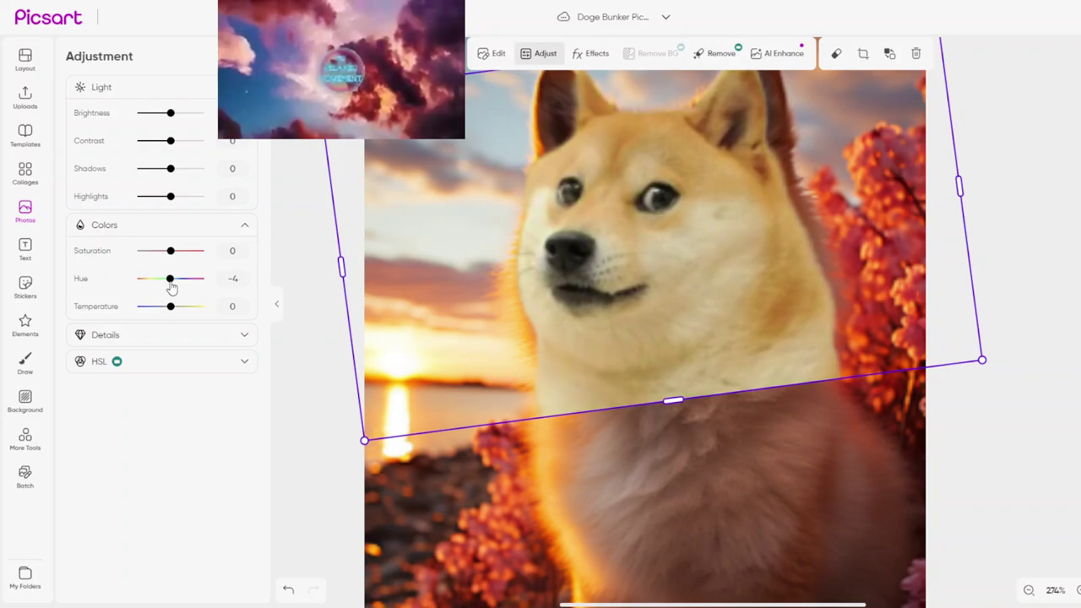
pyautogui.moveTo(171, 288); pyautogui.dragTo(168, 288)
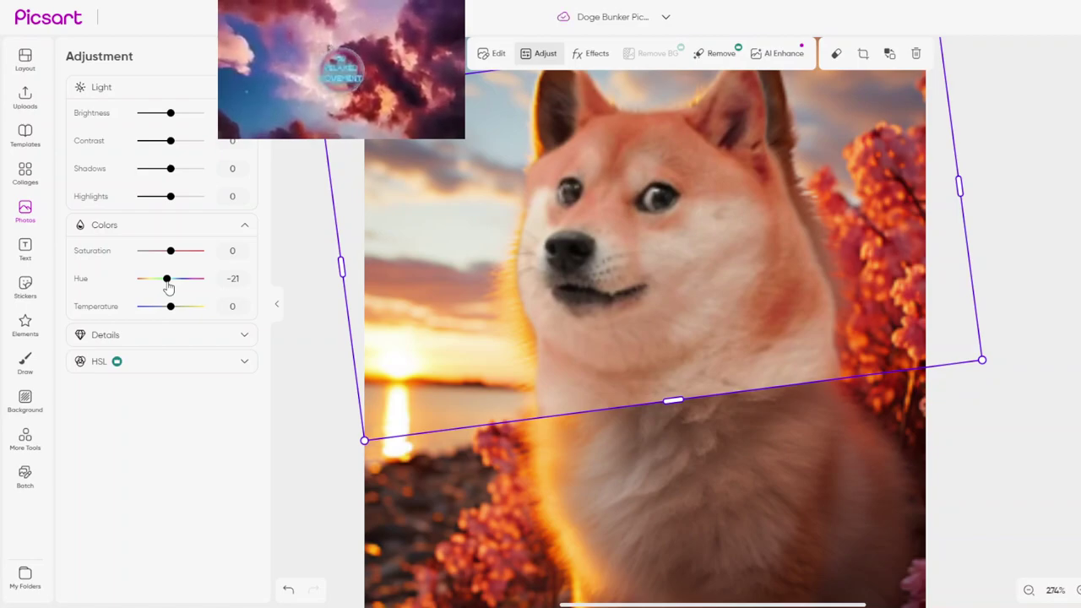
pyautogui.moveTo(172, 259); pyautogui.dragTo(169, 259)
pyautogui.moveTo(172, 313); pyautogui.dragTo(171, 313)
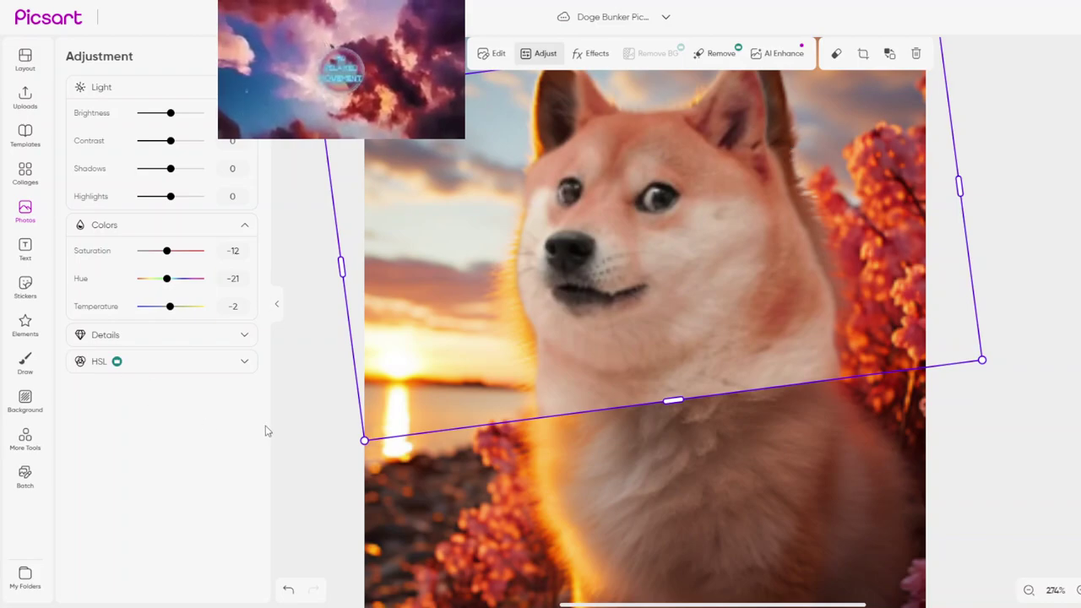
pyautogui.hotkey('ctrl', '0')
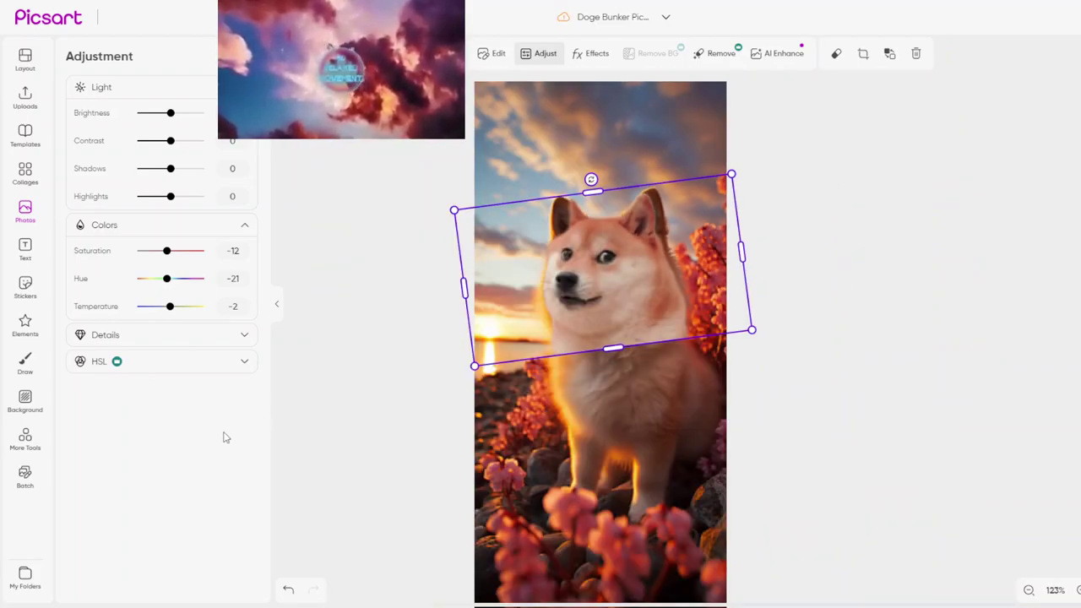
pyautogui.click(244, 225)
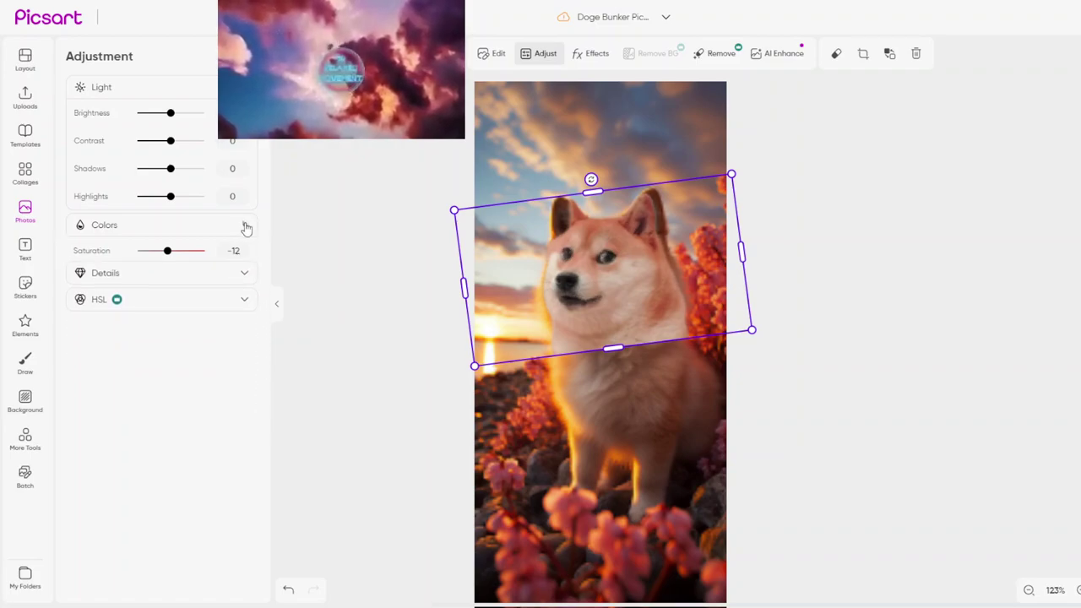
pyautogui.scroll(-1, 1005, 314)
pyautogui.scroll(-1, 305, 420)
pyautogui.scroll(1, 304, 420)
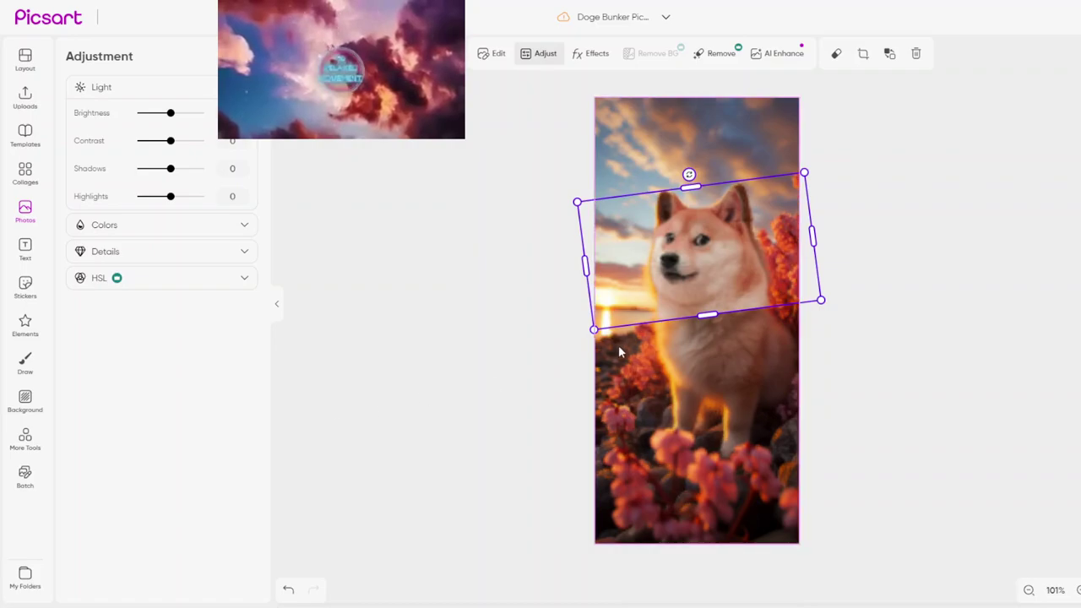
pyautogui.click(457, 251)
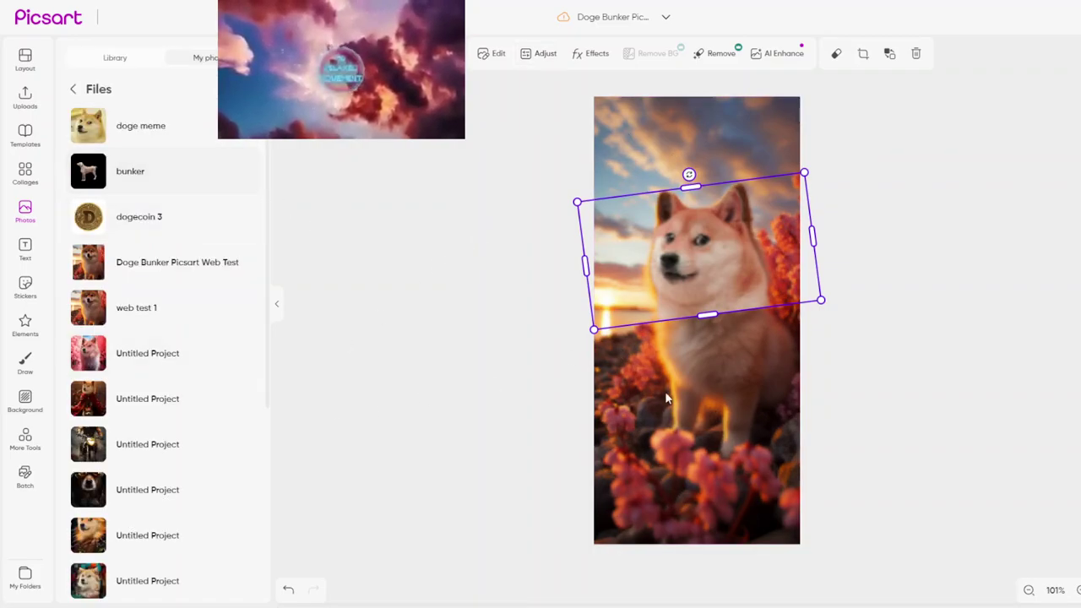
pyautogui.click(769, 427)
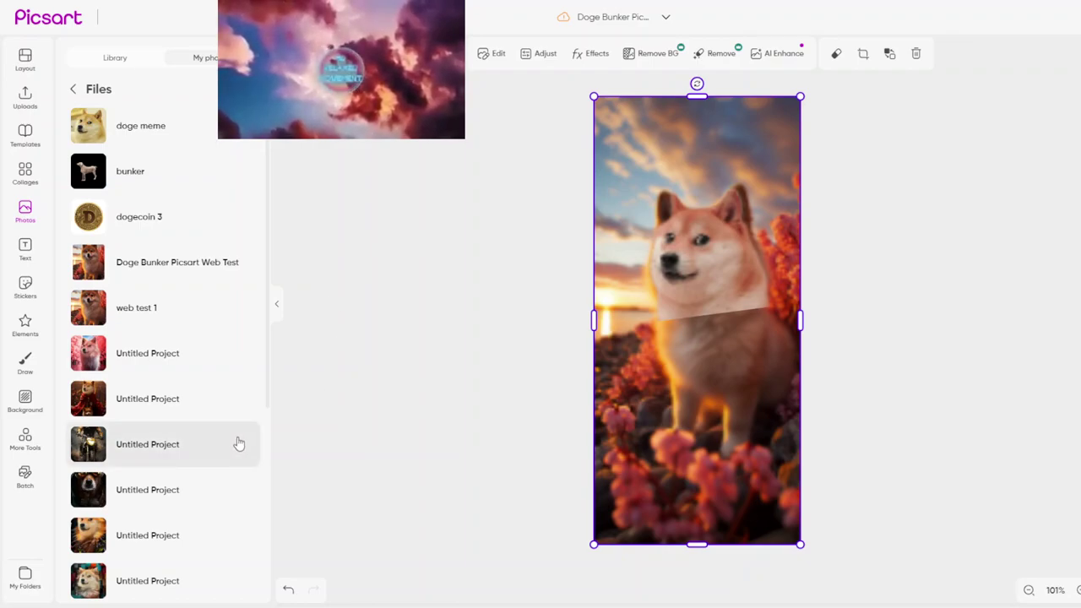
pyautogui.click(447, 338)
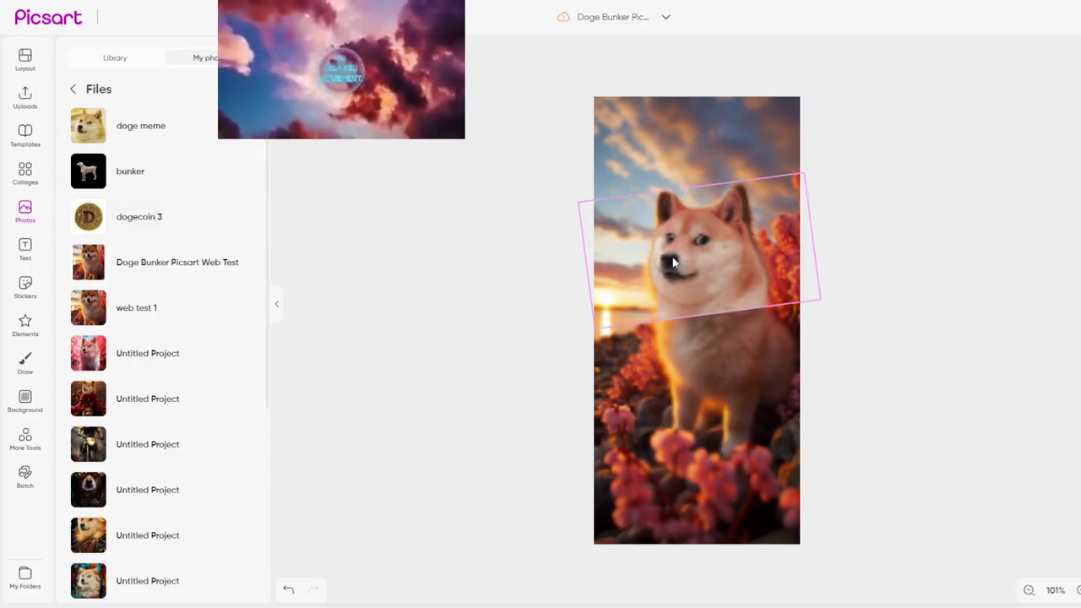
# Erase along the doge cutout's cheek and ear edge with the manual eraser at opacity 9 to blend it into the fur.
pyautogui.click(709, 265)
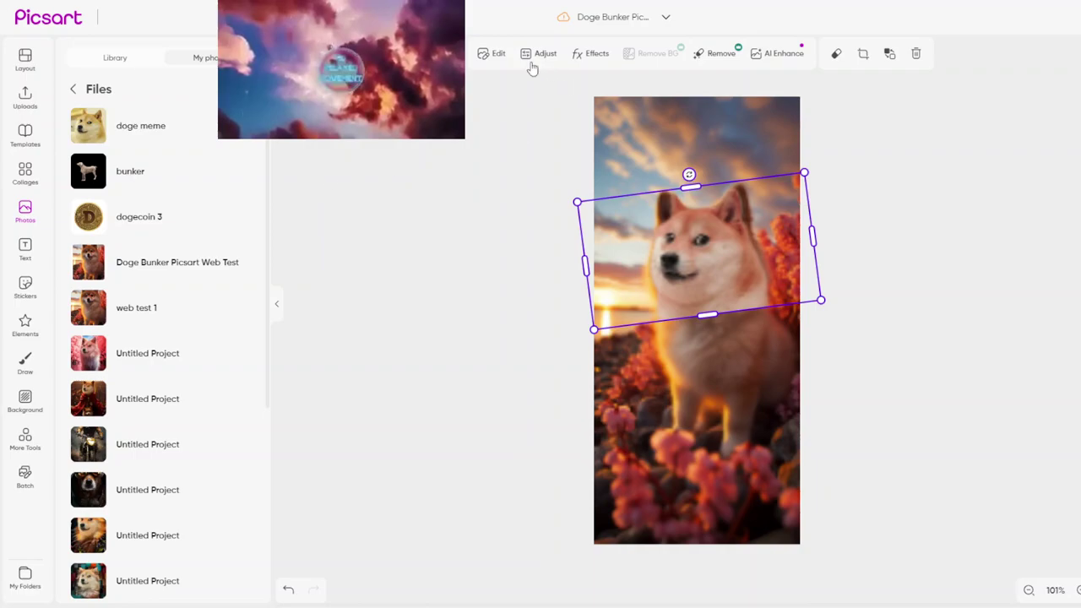
pyautogui.click(485, 57)
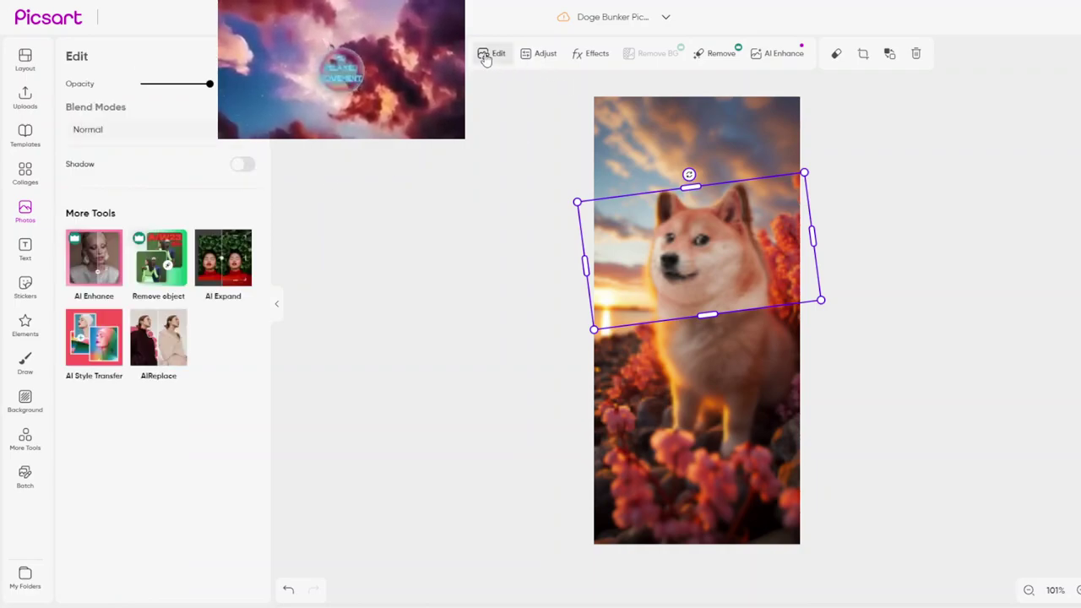
pyautogui.click(541, 59)
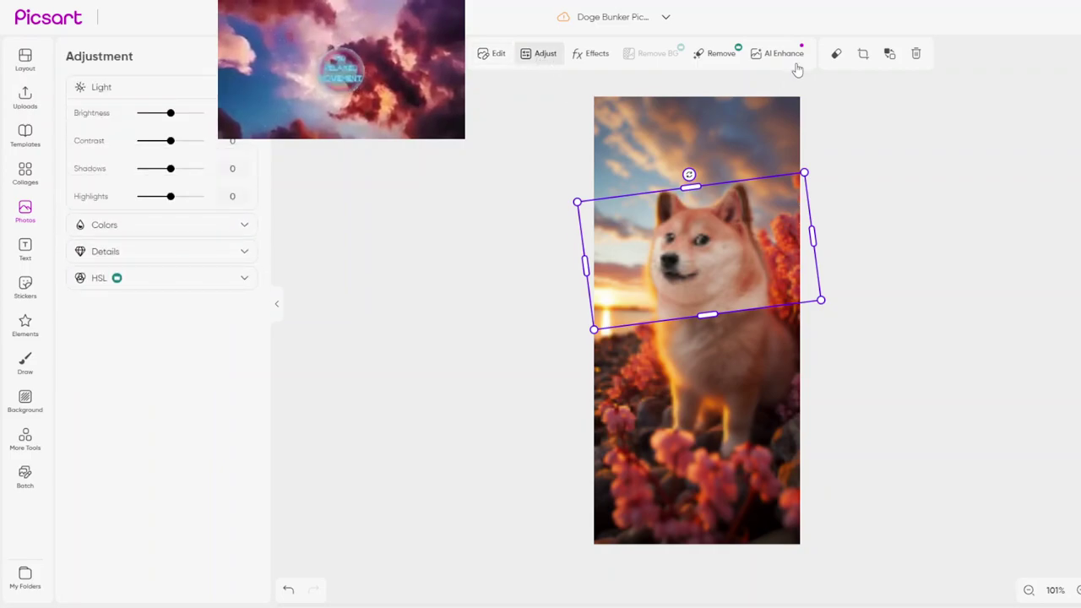
pyautogui.click(834, 55)
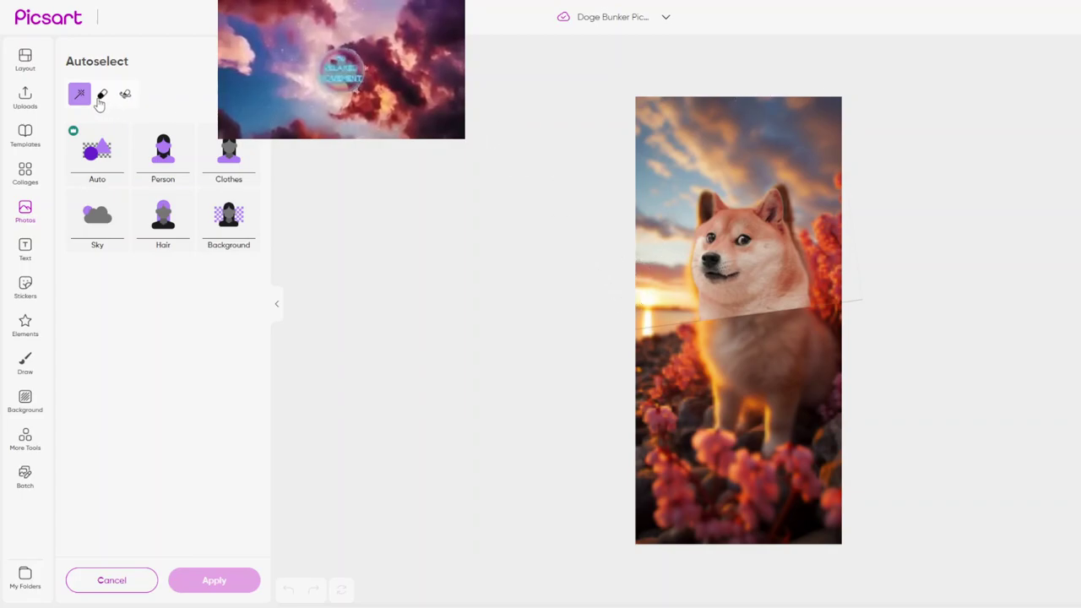
pyautogui.click(101, 96)
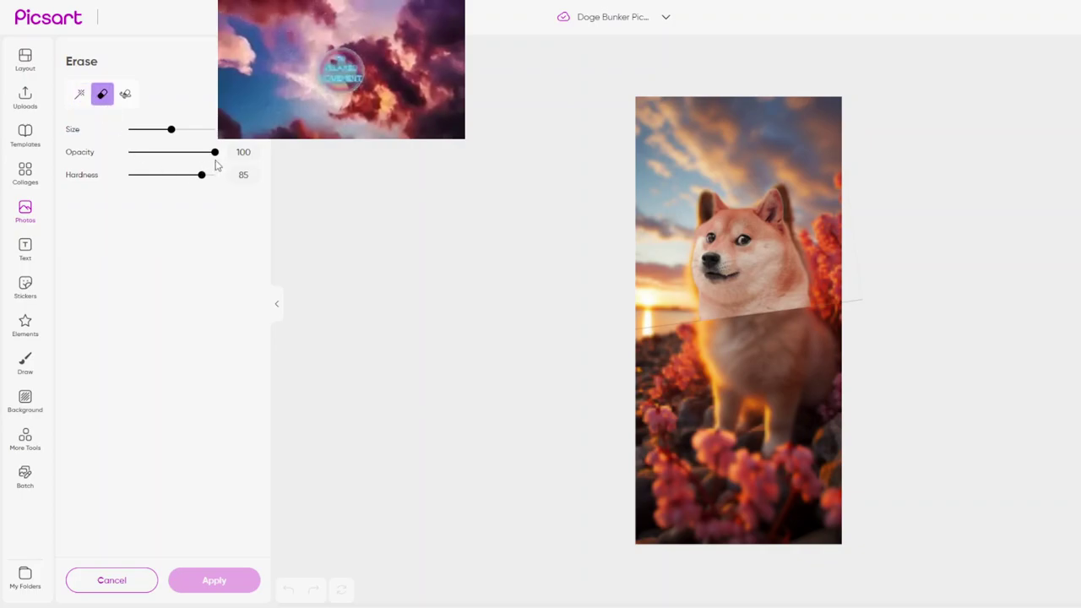
pyautogui.moveTo(216, 158); pyautogui.dragTo(140, 163)
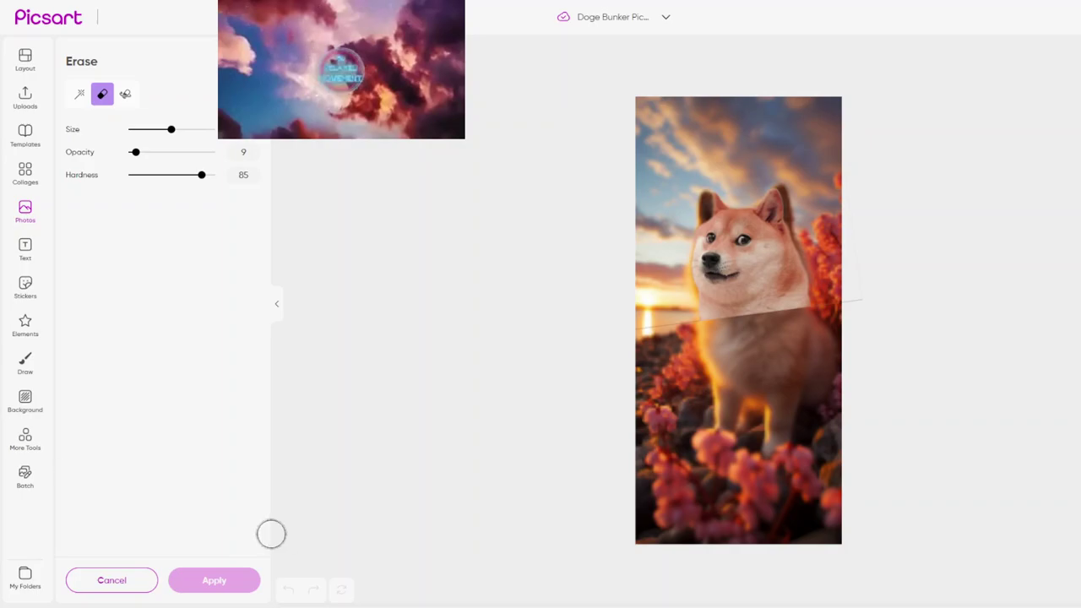
pyautogui.scroll(5, 801, 307)
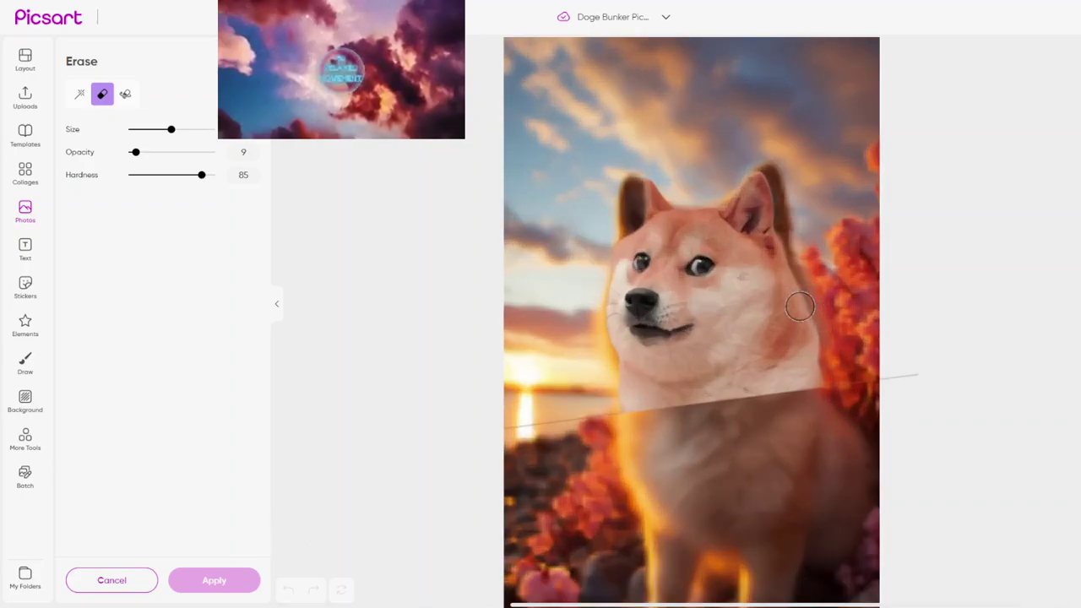
pyautogui.moveTo(820, 377); pyautogui.dragTo(794, 250)
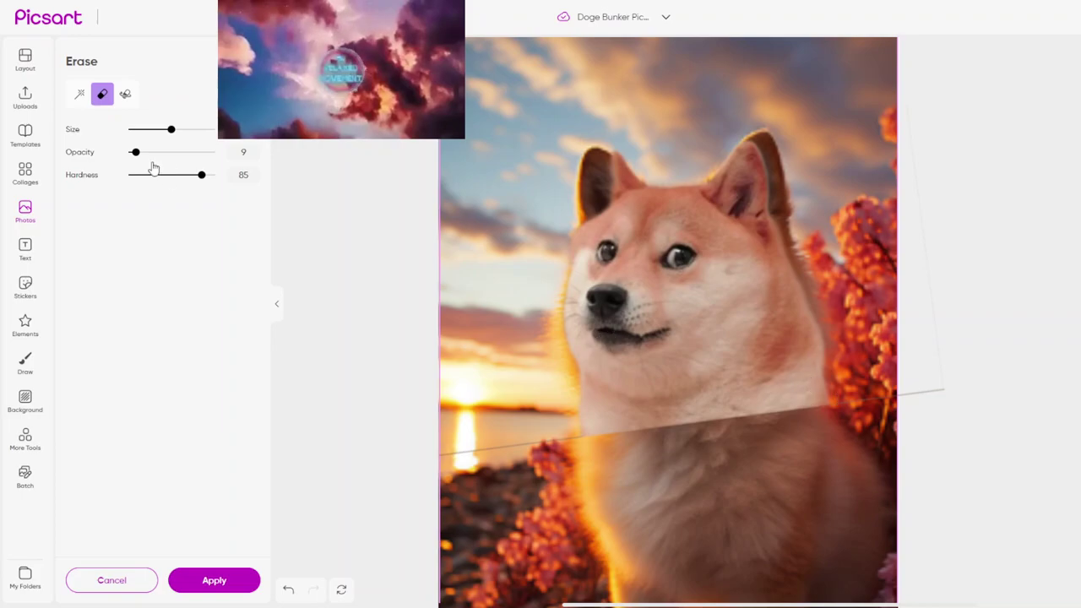
# Erase along the doge cutout's cheek and lower neck edges with the manual eraser, raising its opacity to 11, 17 and 20.
pyautogui.moveTo(135, 152); pyautogui.dragTo(138, 152)
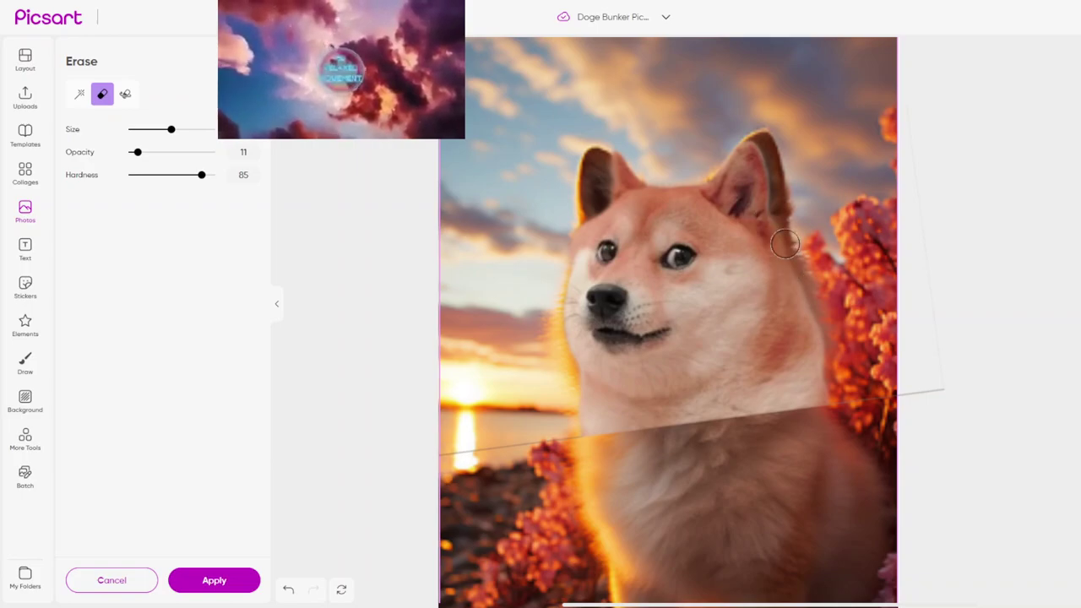
pyautogui.click(278, 303)
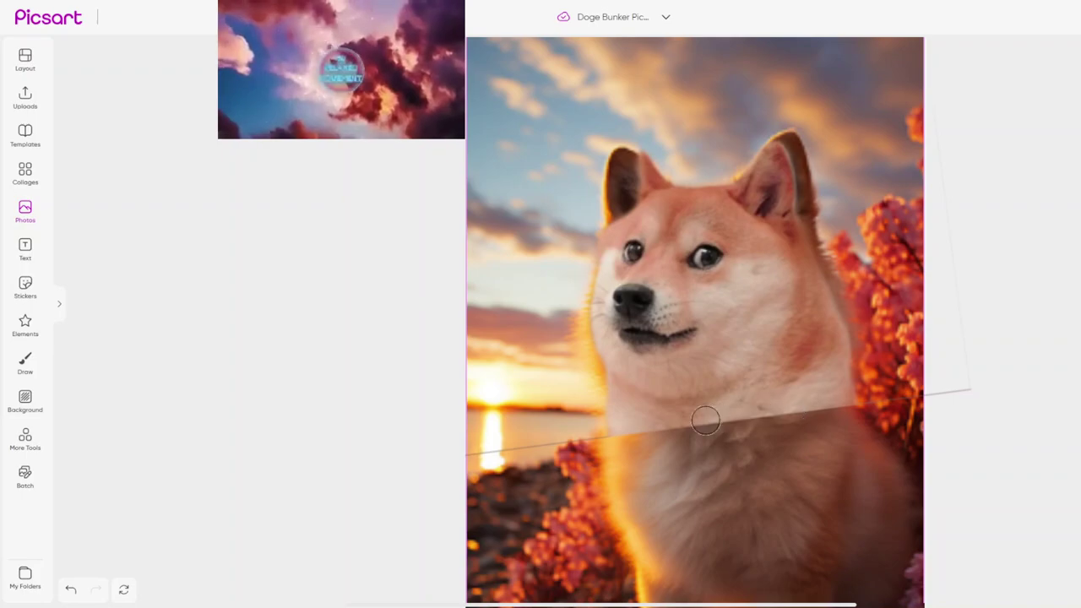
pyautogui.click(57, 309)
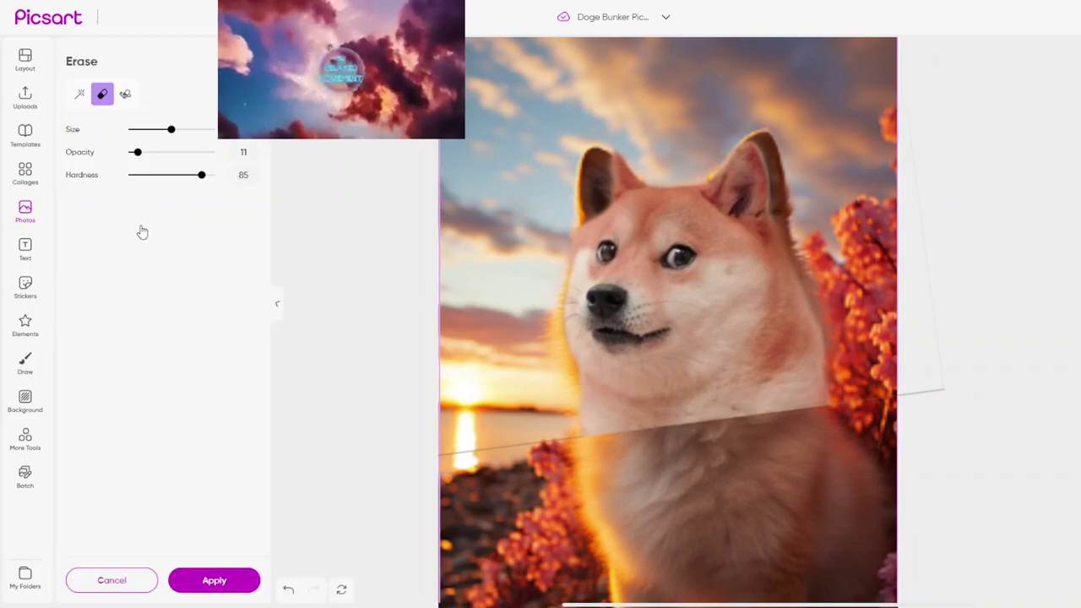
pyautogui.moveTo(139, 154); pyautogui.dragTo(144, 153)
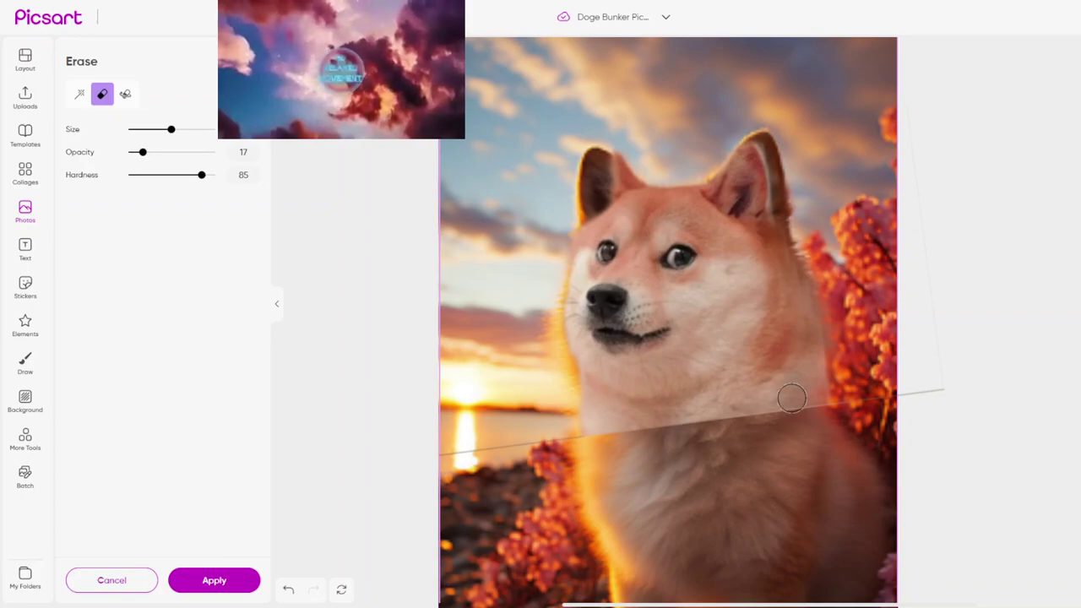
pyautogui.moveTo(142, 153); pyautogui.dragTo(146, 154)
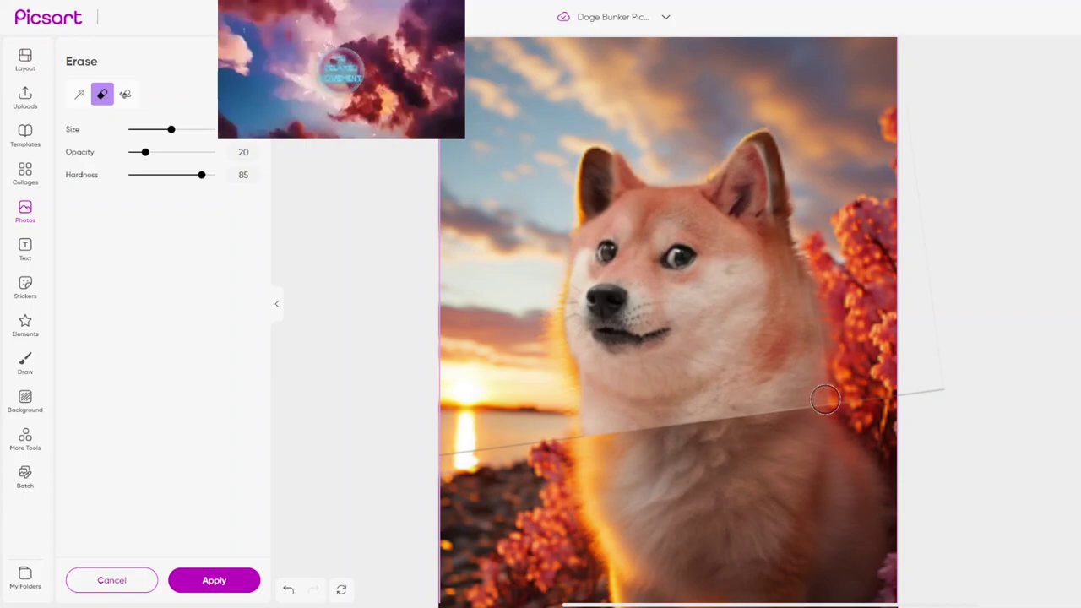
pyautogui.click(26, 249)
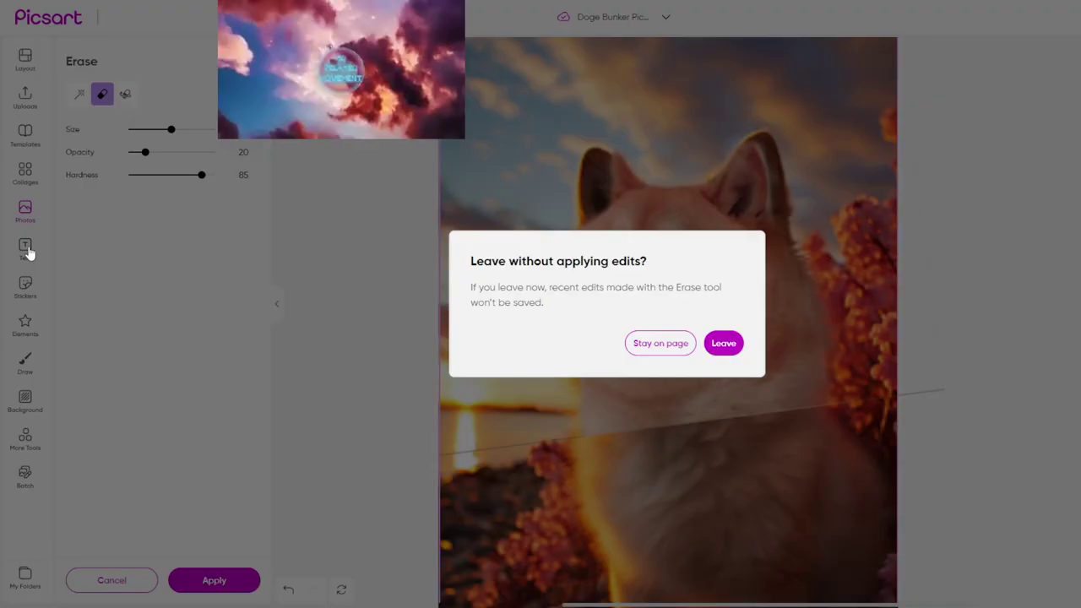
pyautogui.click(657, 343)
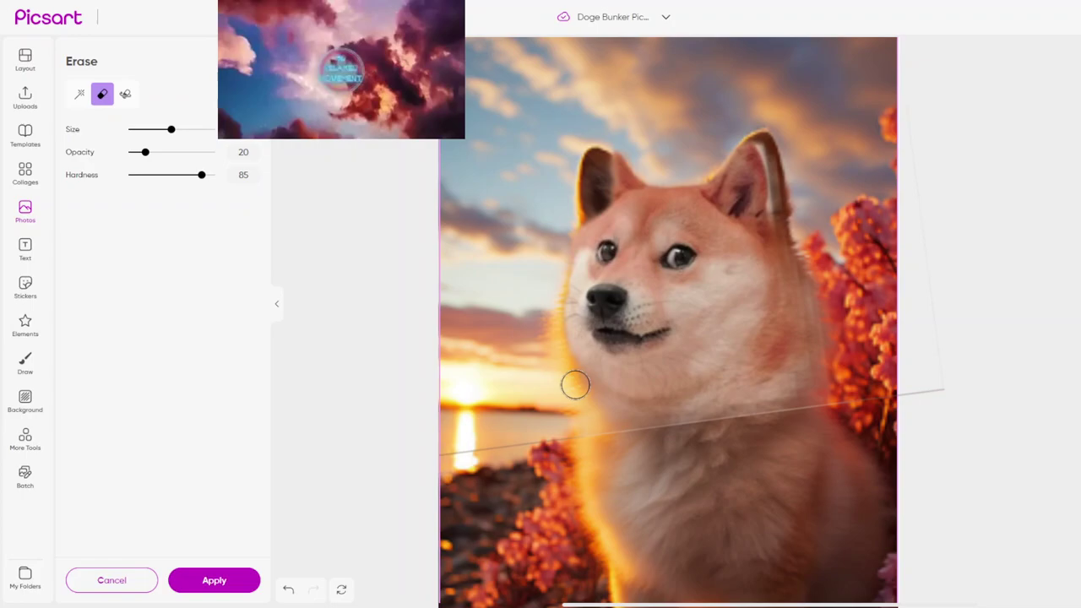
# Erase the cutout's leftover ear to expose the original dog's ear, varying the eraser opacity between 100, 3 and 6, and apply the edits.
pyautogui.moveTo(146, 153); pyautogui.dragTo(135, 153)
pyautogui.moveTo(135, 153); pyautogui.dragTo(170, 153)
pyautogui.click(216, 153)
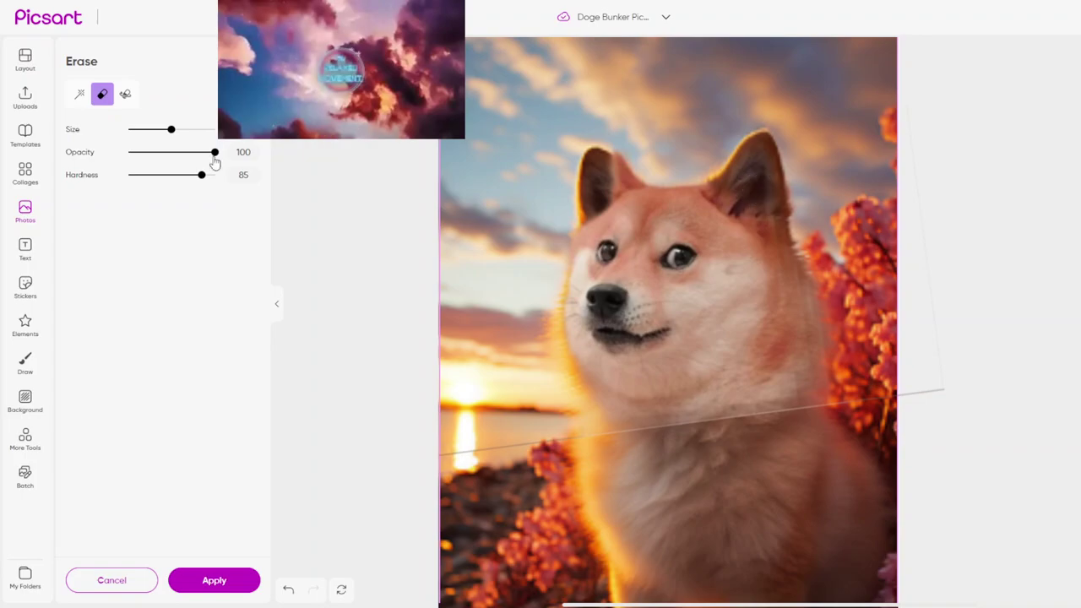
pyautogui.moveTo(214, 153); pyautogui.dragTo(134, 159)
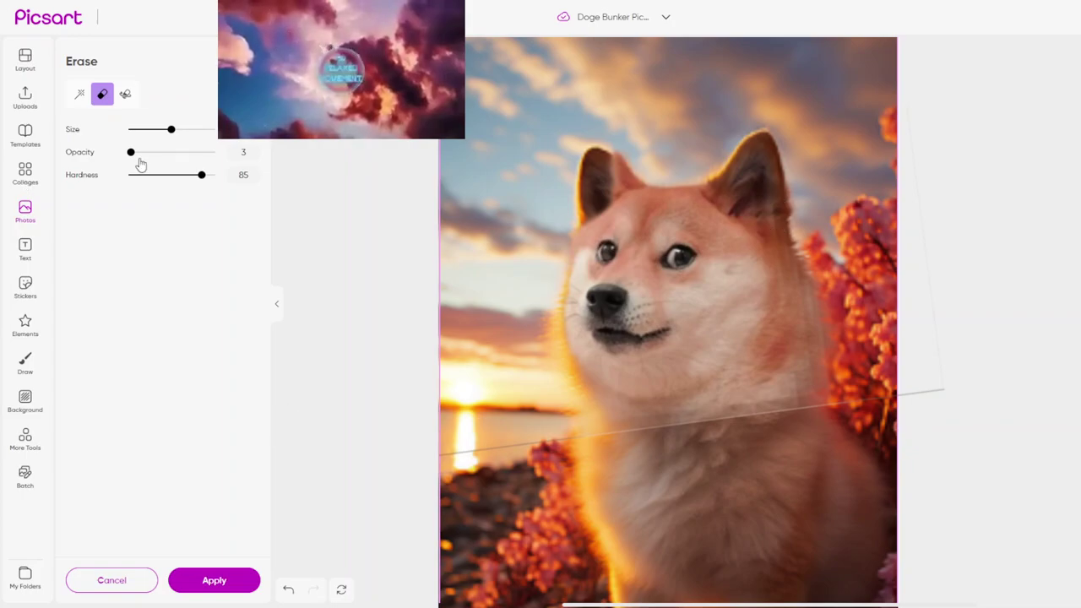
pyautogui.moveTo(131, 153); pyautogui.dragTo(229, 156)
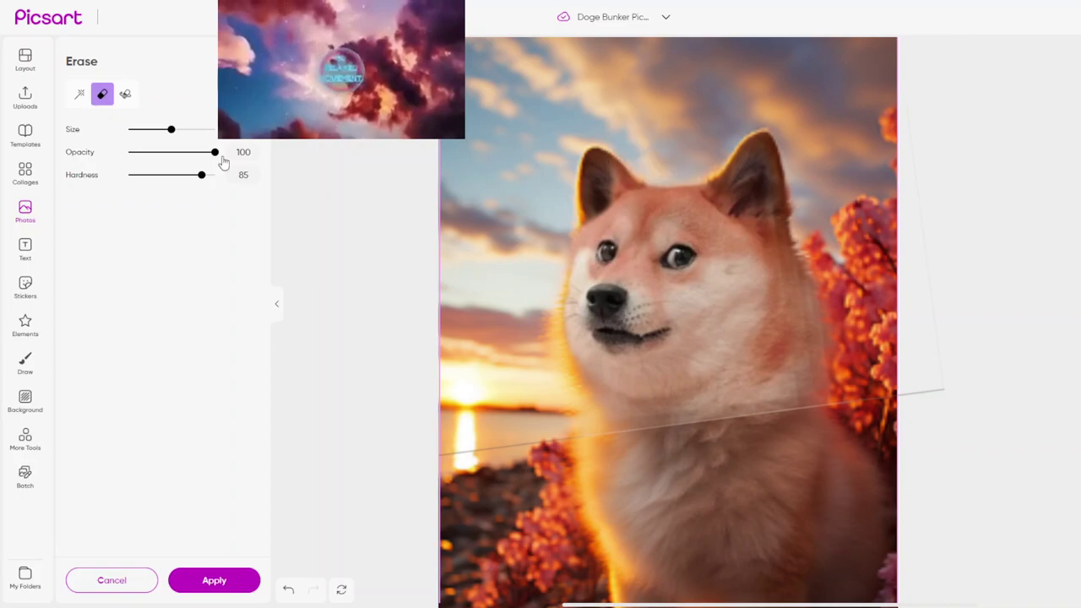
pyautogui.moveTo(188, 160); pyautogui.dragTo(133, 161)
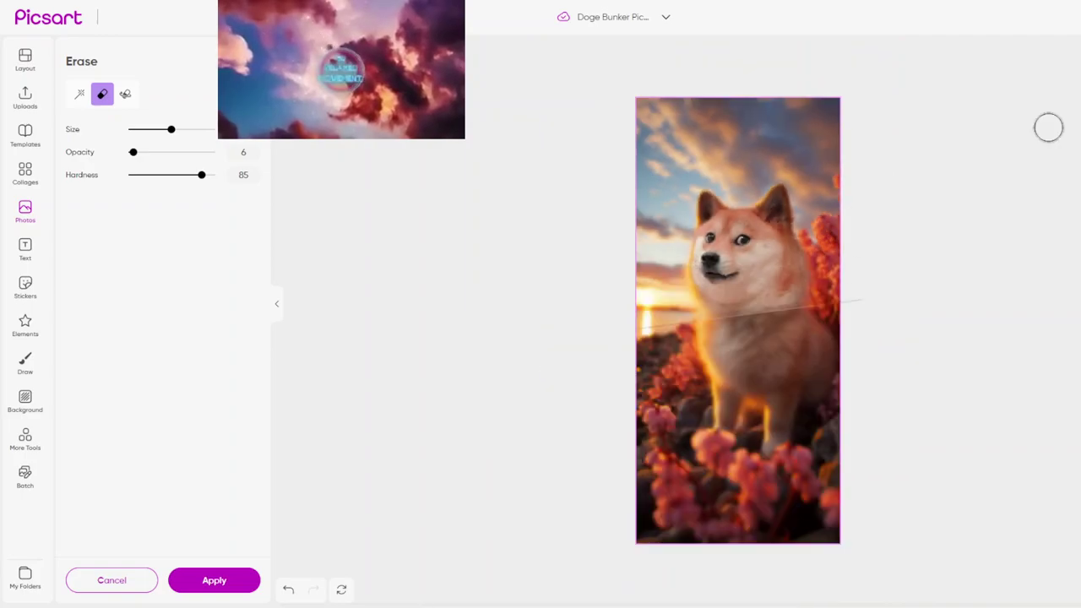
pyautogui.click(219, 583)
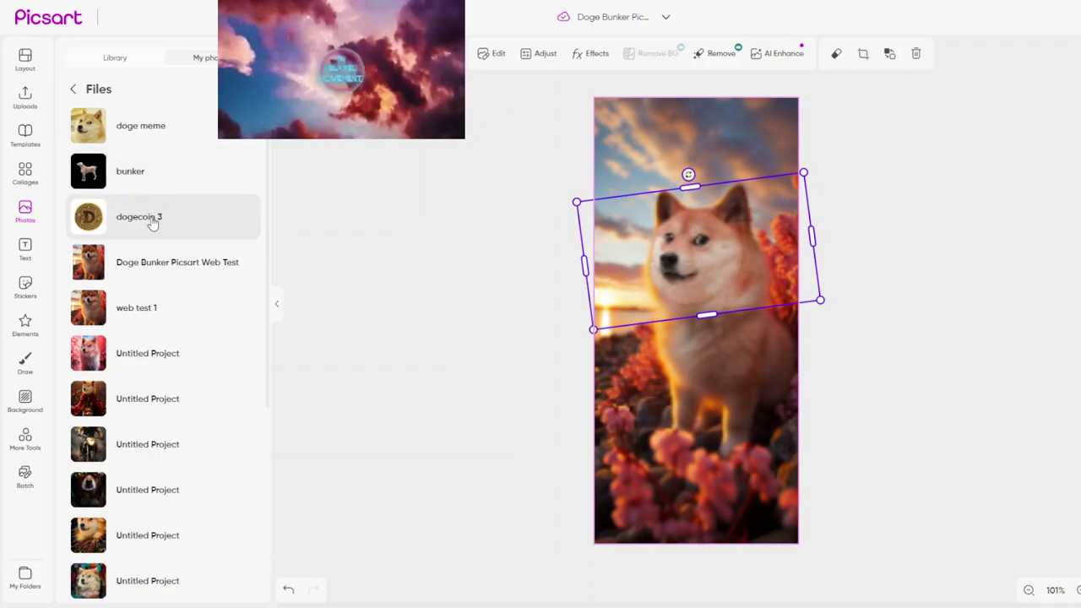
pyautogui.scroll(-5, 152, 222)
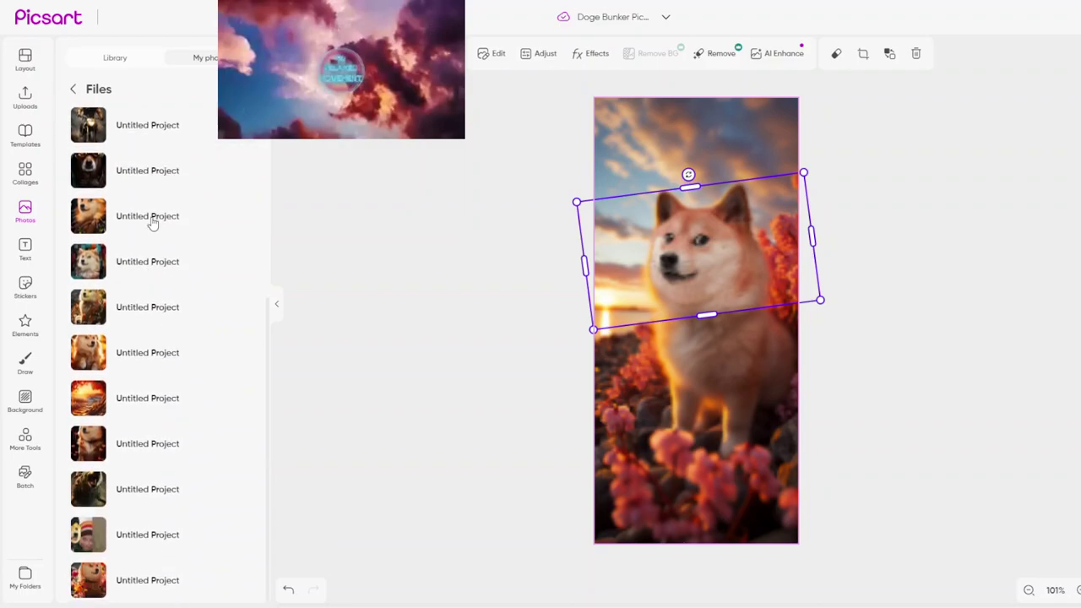
pyautogui.scroll(5, 165, 270)
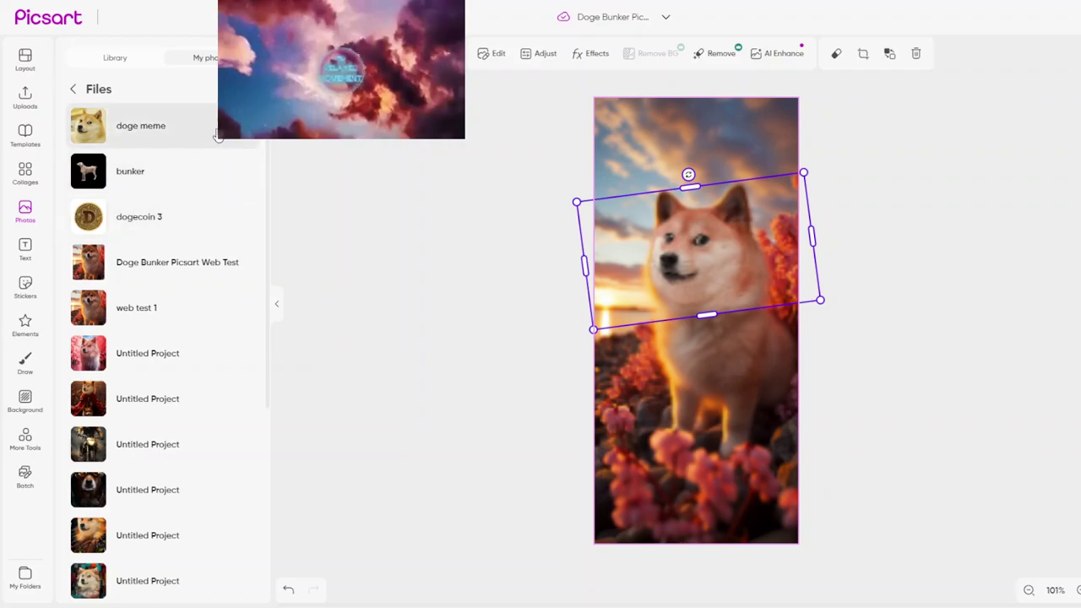
pyautogui.click(136, 308)
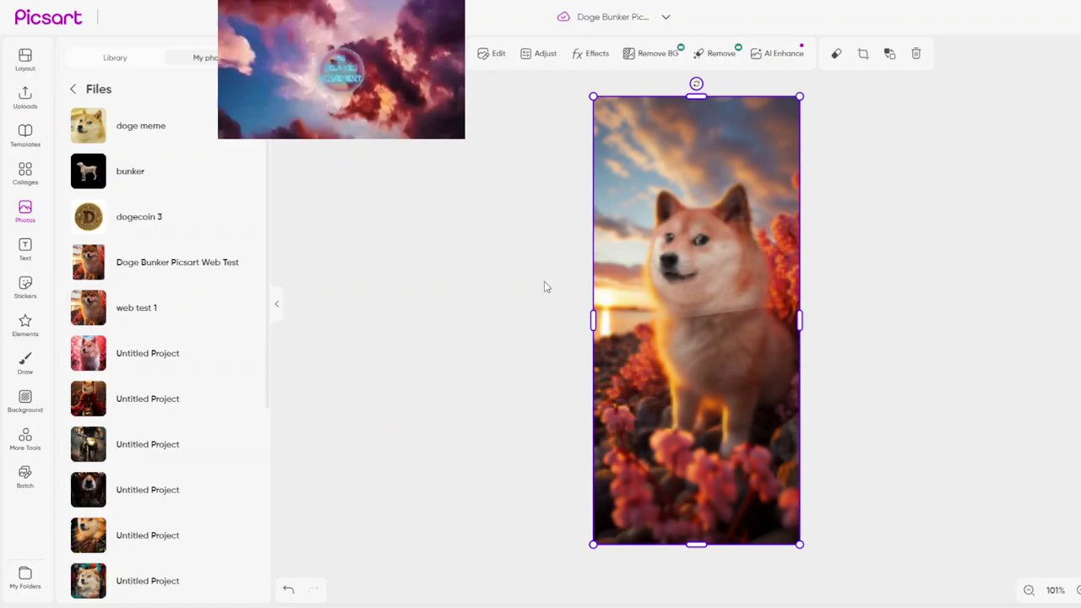
pyautogui.moveTo(729, 145); pyautogui.dragTo(581, 220)
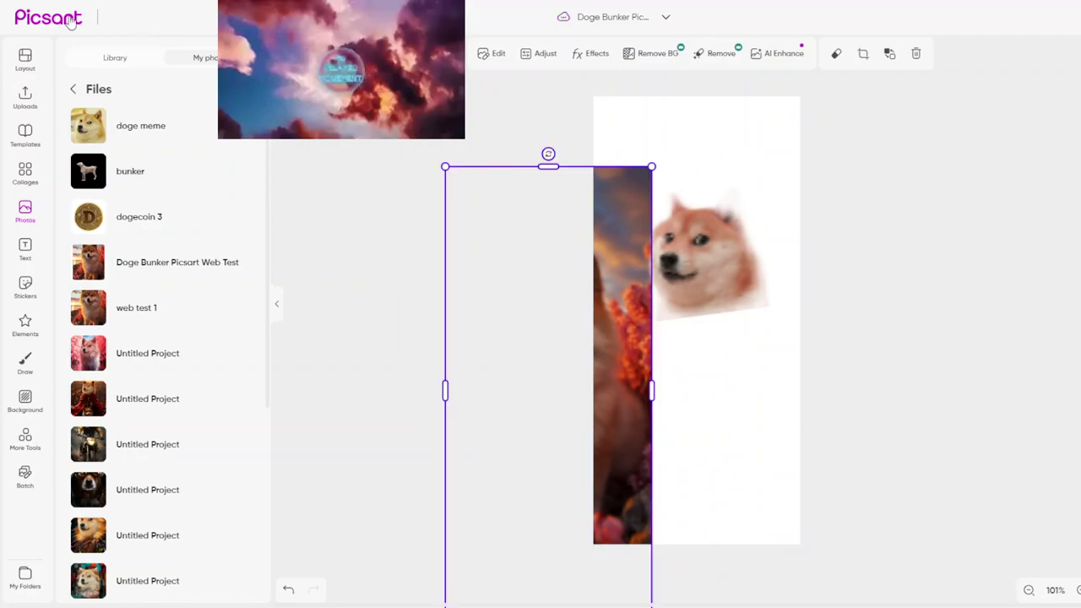
pyautogui.click(288, 592)
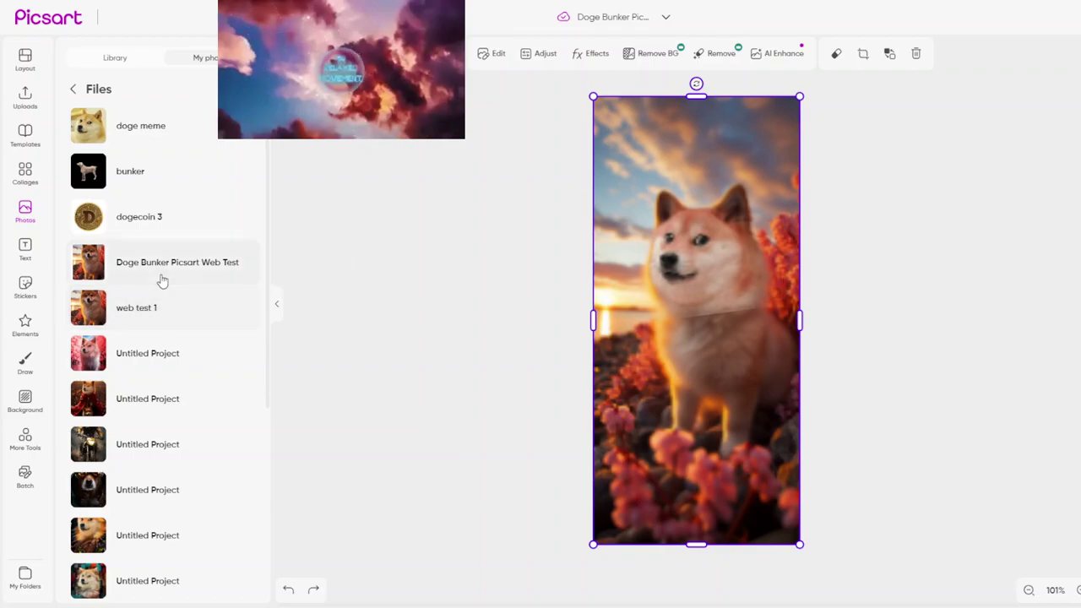
# Add the "web test 1" photo above the other layers and align its upper-left corner with the canvas corner.
pyautogui.click(147, 308)
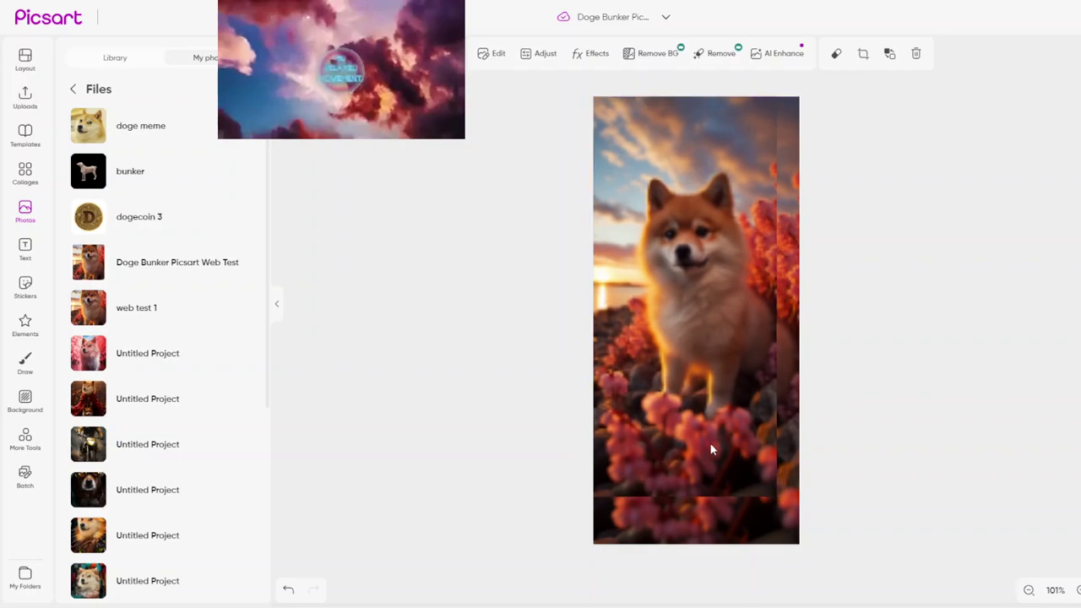
pyautogui.click(712, 451)
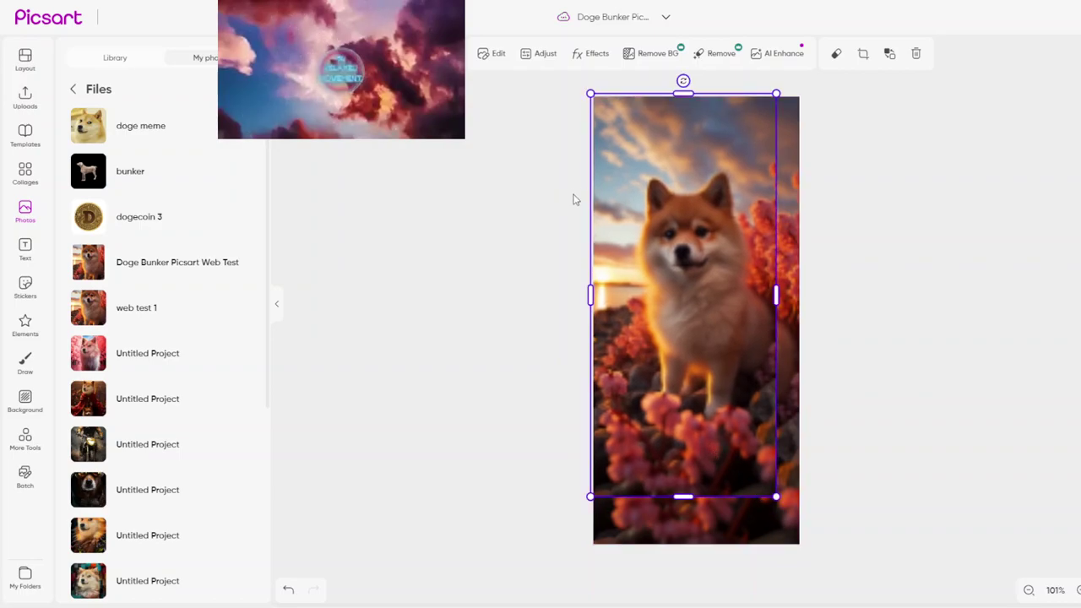
pyautogui.scroll(10, 612, 102)
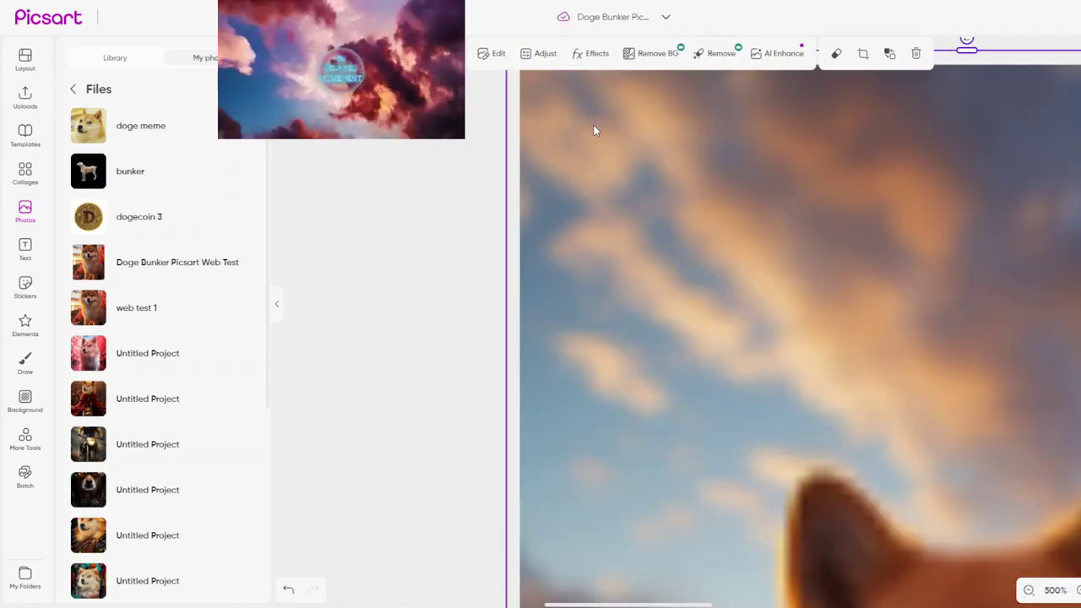
pyautogui.scroll(-3, 594, 131)
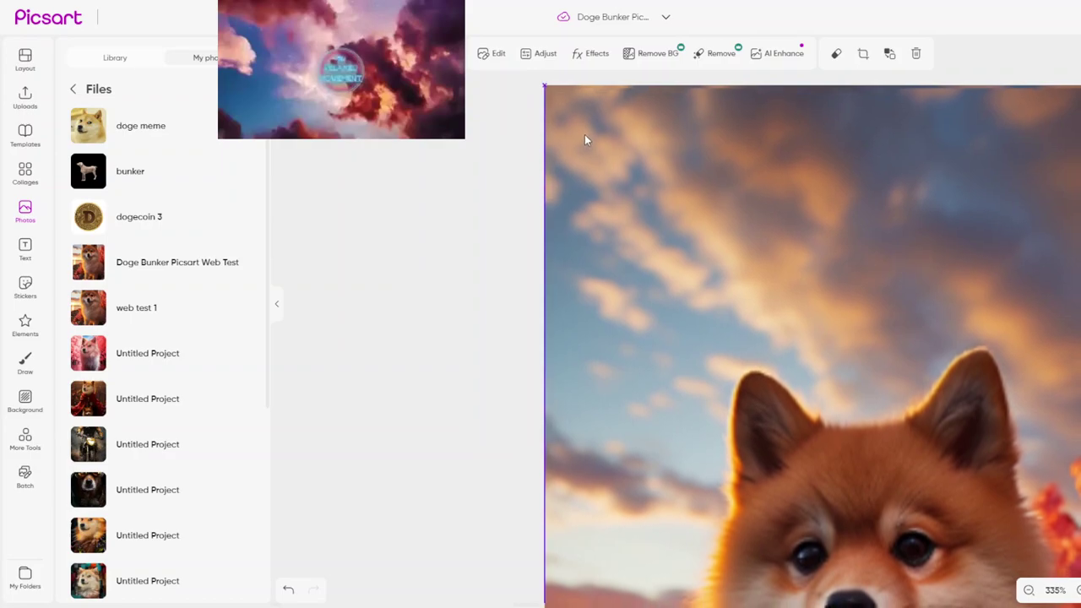
pyautogui.click(584, 133)
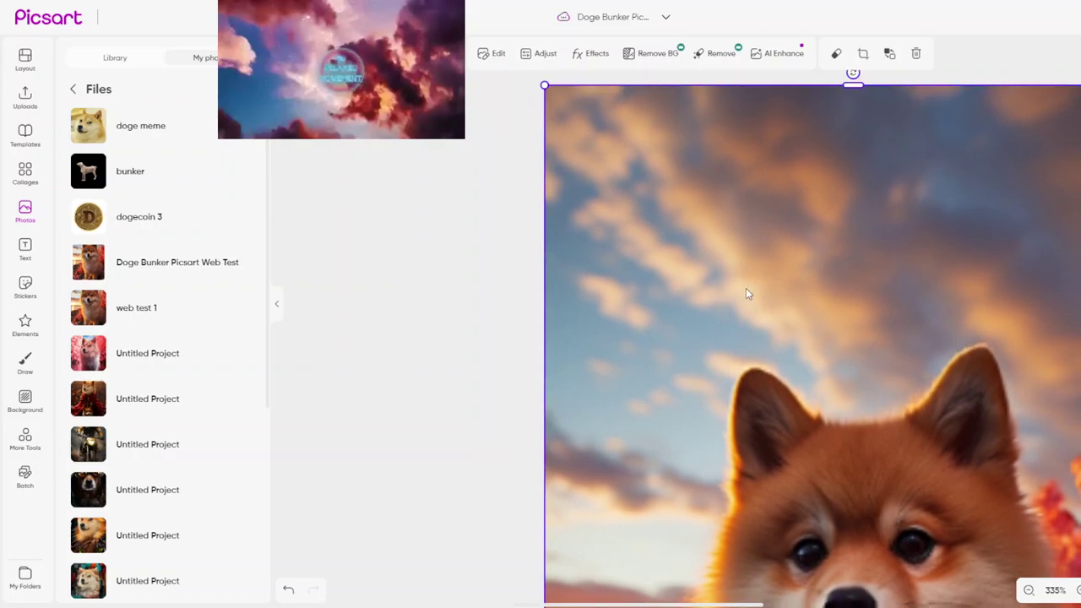
# Enlarge the added sunset dog photo from its lower-right corner until it covers the whole canvas.
pyautogui.scroll(-7, 746, 288)
pyautogui.scroll(-2, 753, 296)
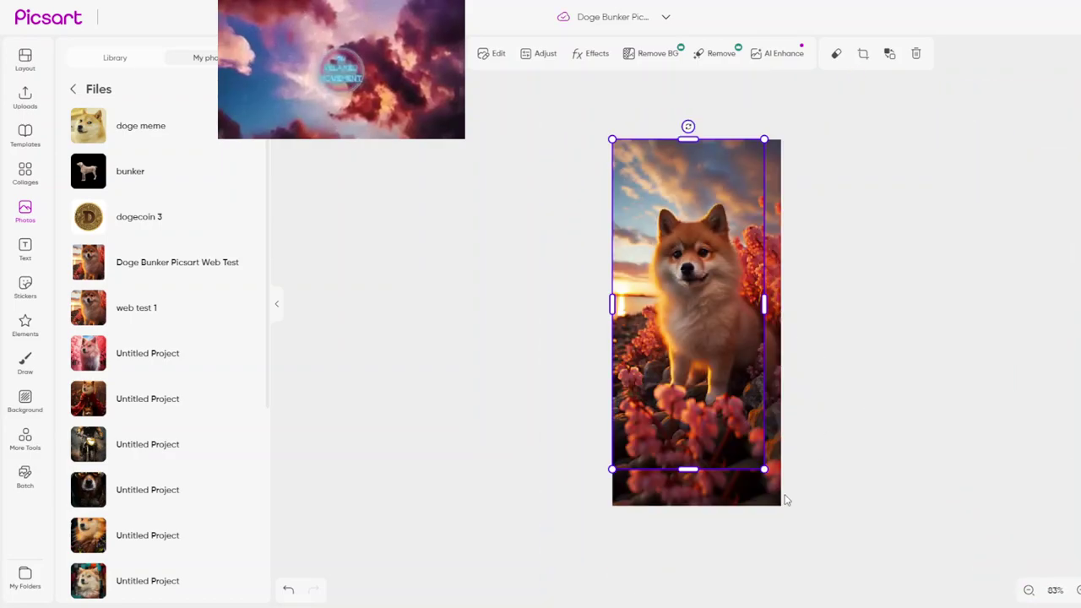
pyautogui.scroll(5, 768, 533)
pyautogui.moveTo(793, 477); pyautogui.dragTo(809, 566)
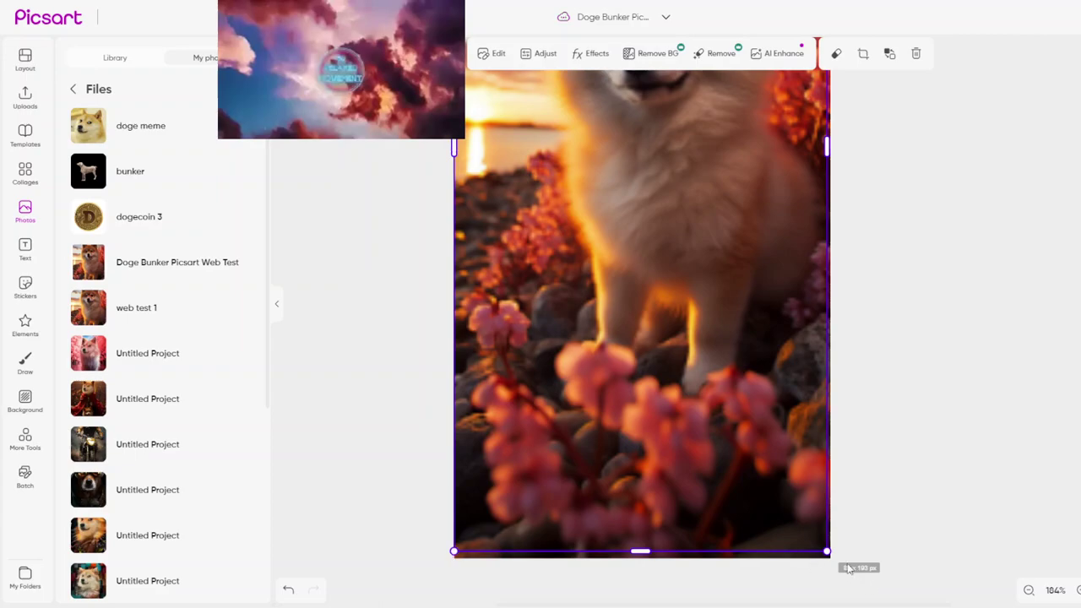
pyautogui.scroll(5, 823, 574)
pyautogui.scroll(2, 825, 580)
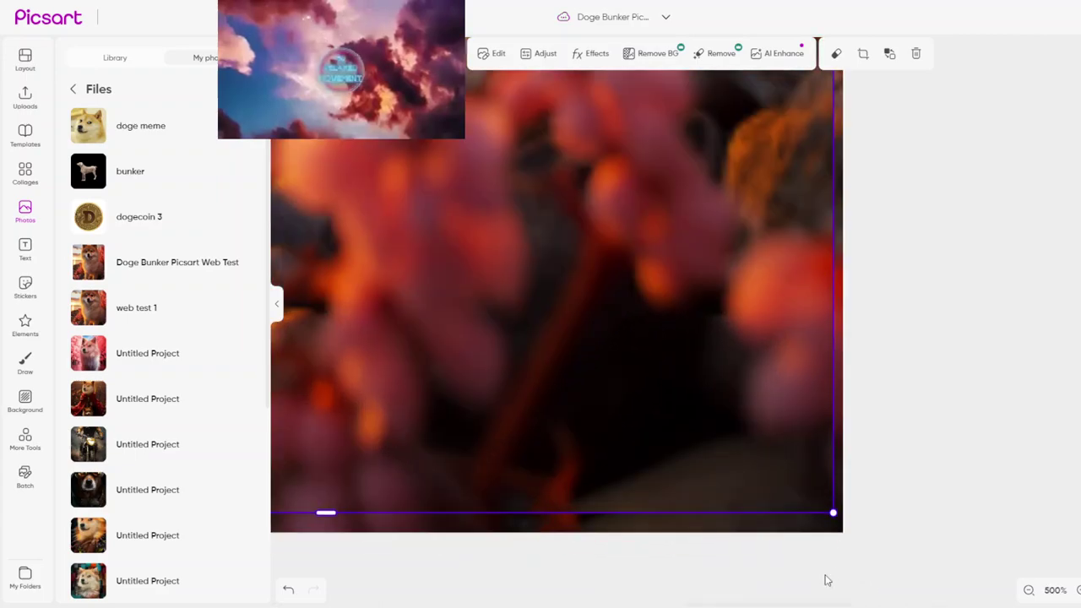
pyautogui.moveTo(834, 514); pyautogui.dragTo(840, 539)
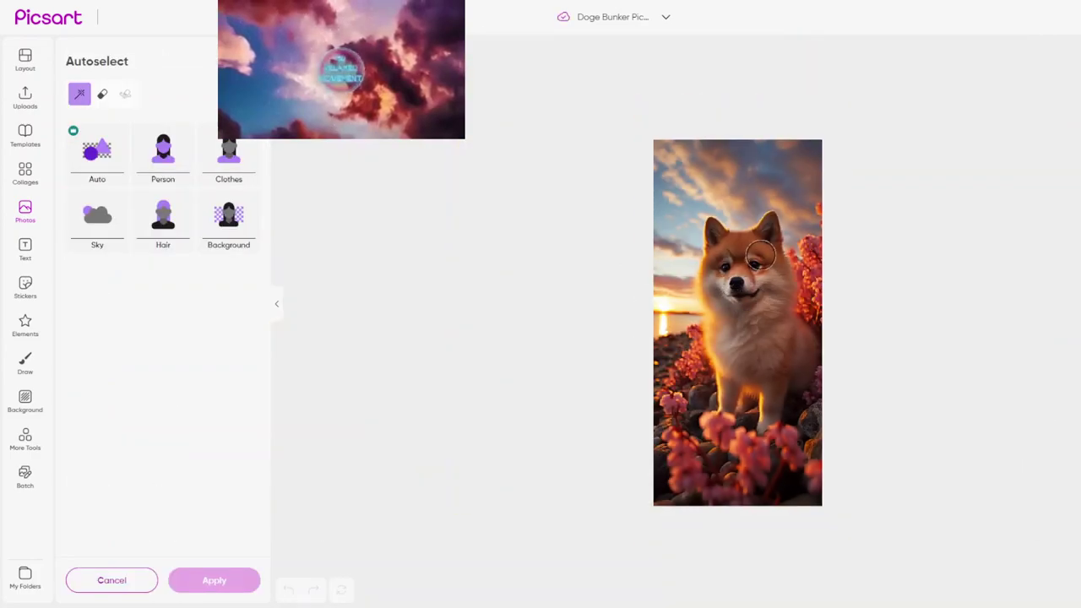
# Erase the face and head area of the added photo at opacity 100 to reveal the doge head beneath.
pyautogui.moveTo(797, 161)
pyautogui.mouseDown()
pyautogui.moveTo(759, 193)
pyautogui.moveTo(742, 303)
pyautogui.moveTo(711, 189)
pyautogui.moveTo(715, 305)
pyautogui.moveTo(715, 239)
pyautogui.moveTo(698, 201)
pyautogui.mouseUp()
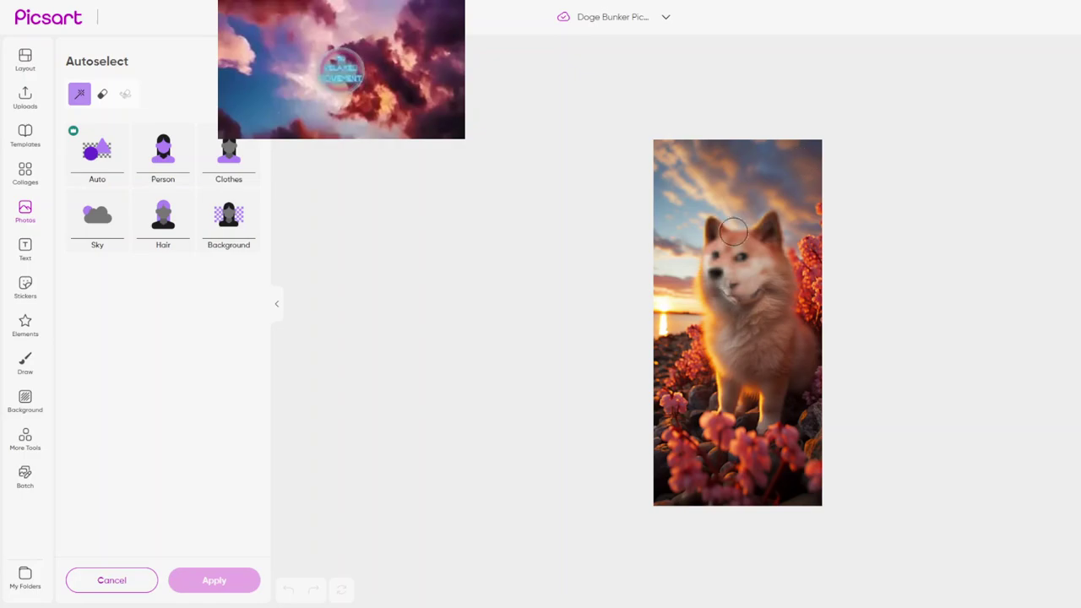
pyautogui.moveTo(760, 288)
pyautogui.mouseDown()
pyautogui.moveTo(769, 334)
pyautogui.moveTo(736, 310)
pyautogui.moveTo(766, 280)
pyautogui.moveTo(788, 317)
pyautogui.mouseUp()
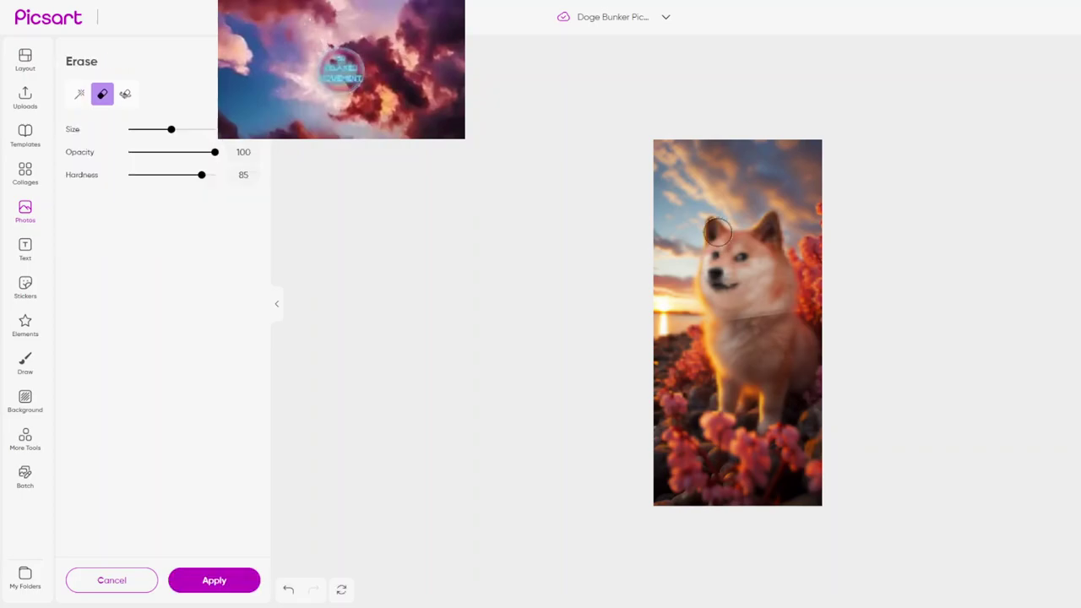
# Restore the added photo's fur along the neck seam with the restore brush at opacity 3.
pyautogui.click(127, 97)
pyautogui.click(173, 153)
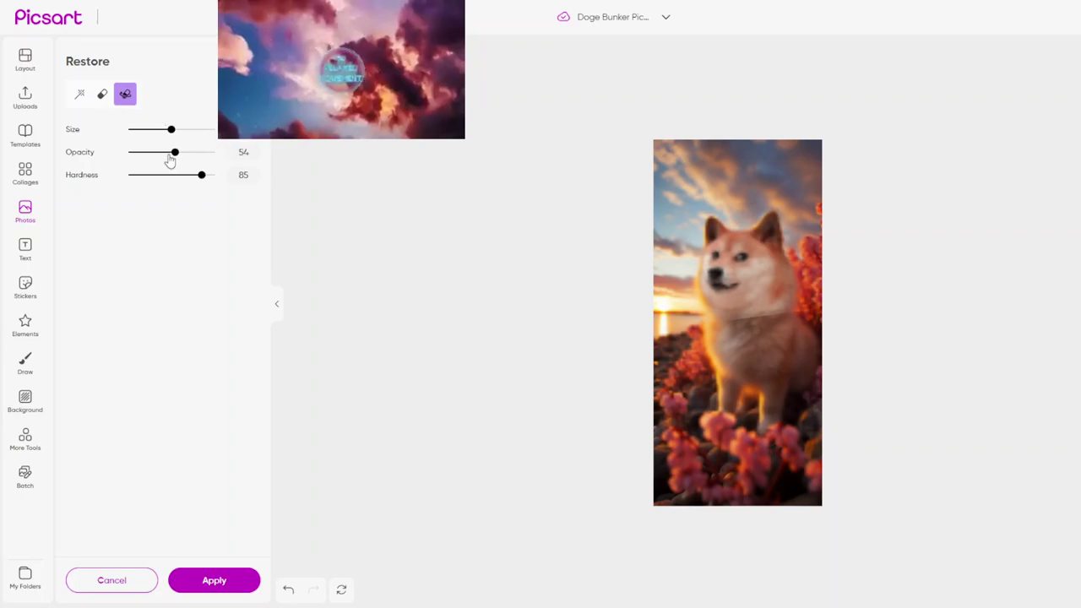
pyautogui.moveTo(173, 153); pyautogui.dragTo(131, 153)
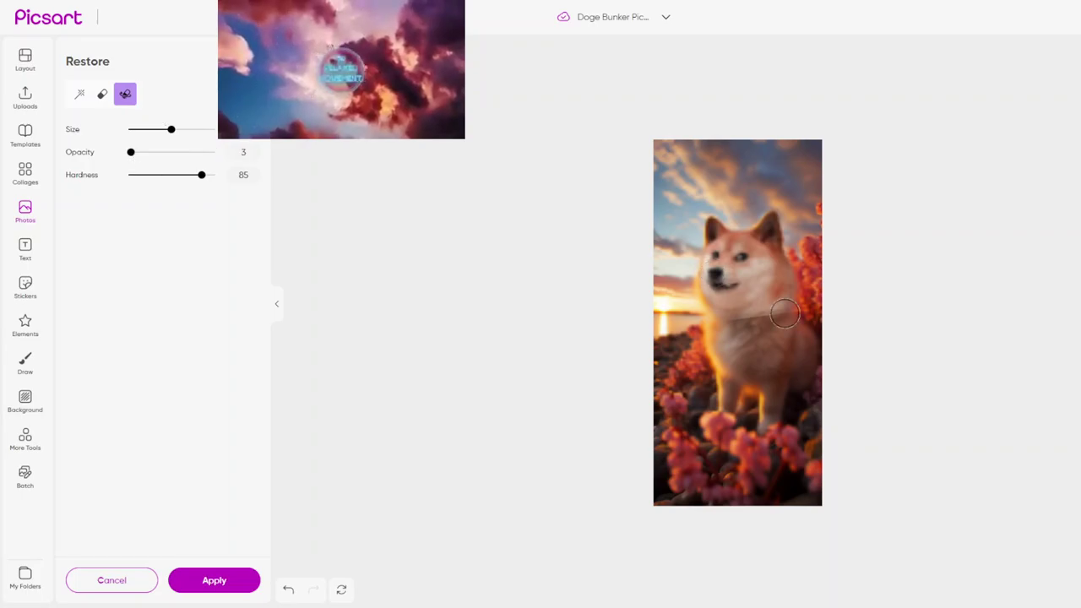
pyautogui.scroll(5, 784, 314)
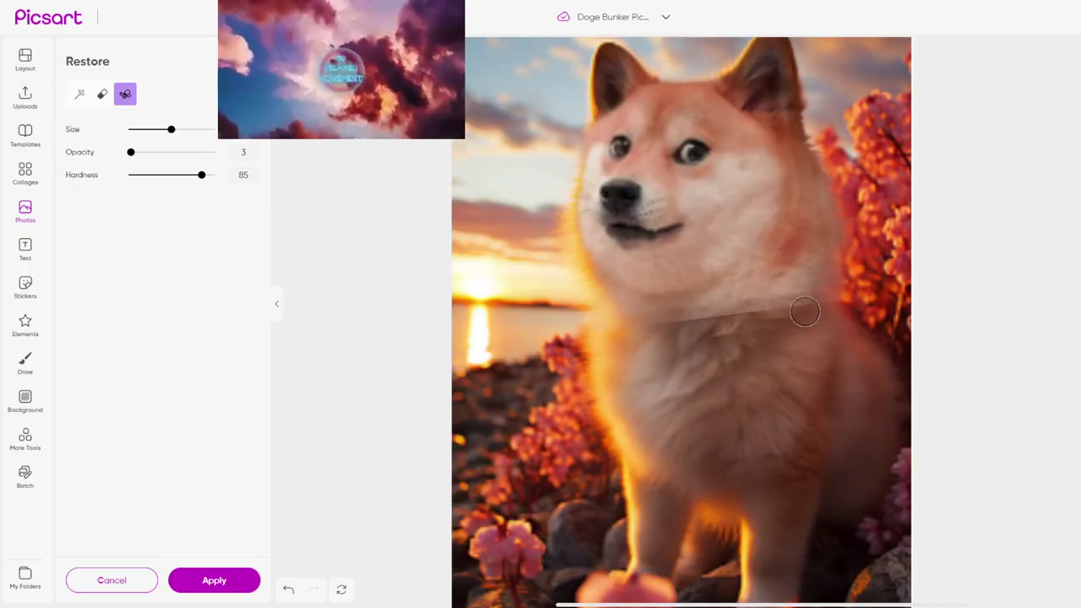
# Restore fur across the neck seam at opacity 69 and blend the chin and jaw with a smaller restore brush at opacity 1.
pyautogui.moveTo(133, 156); pyautogui.dragTo(188, 158)
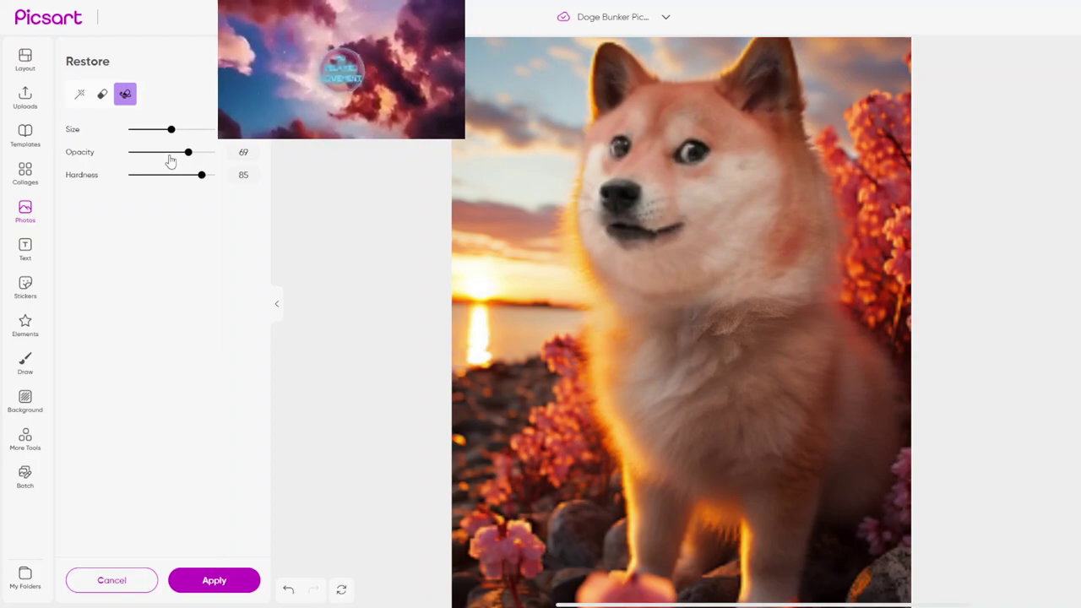
pyautogui.moveTo(169, 160); pyautogui.dragTo(131, 159)
pyautogui.moveTo(171, 129); pyautogui.dragTo(153, 131)
pyautogui.moveTo(139, 132); pyautogui.dragTo(145, 134)
pyautogui.scroll(2, 601, 262)
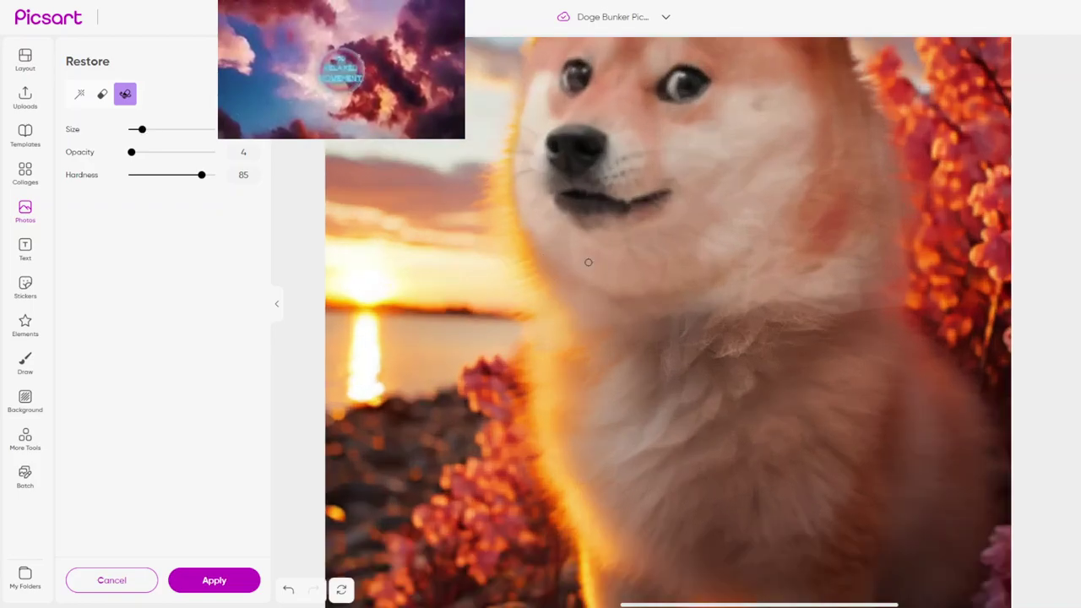
pyautogui.scroll(1, 535, 244)
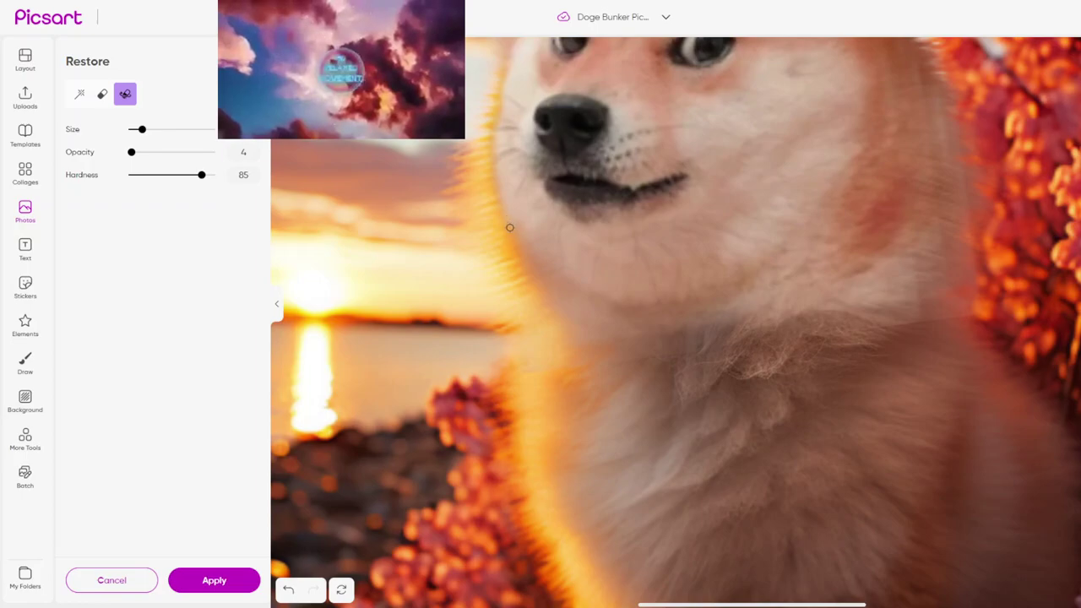
pyautogui.moveTo(133, 155); pyautogui.dragTo(127, 156)
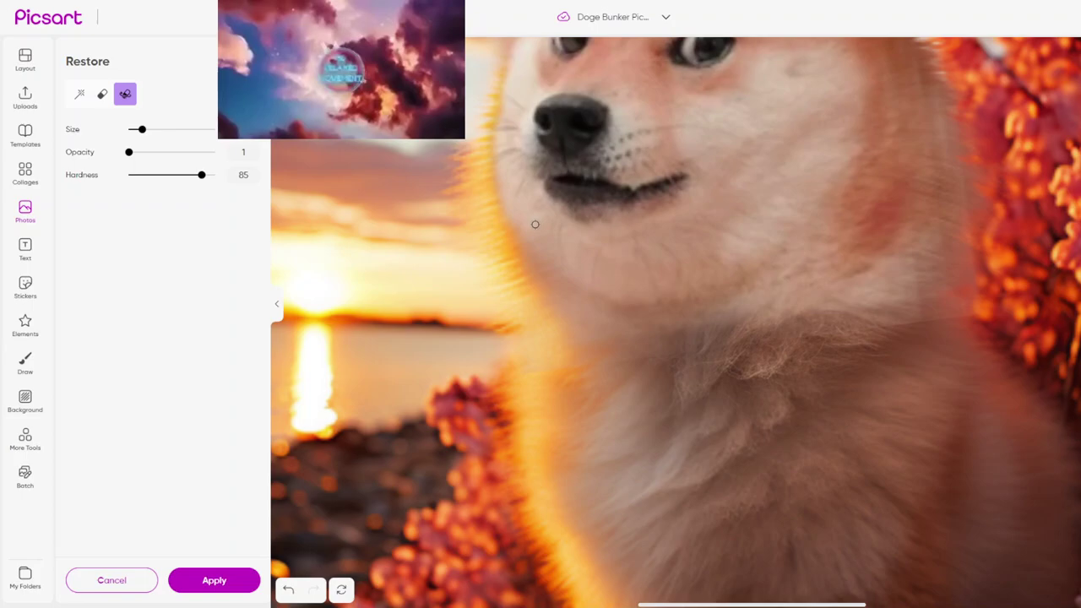
pyautogui.scroll(2, 541, 245)
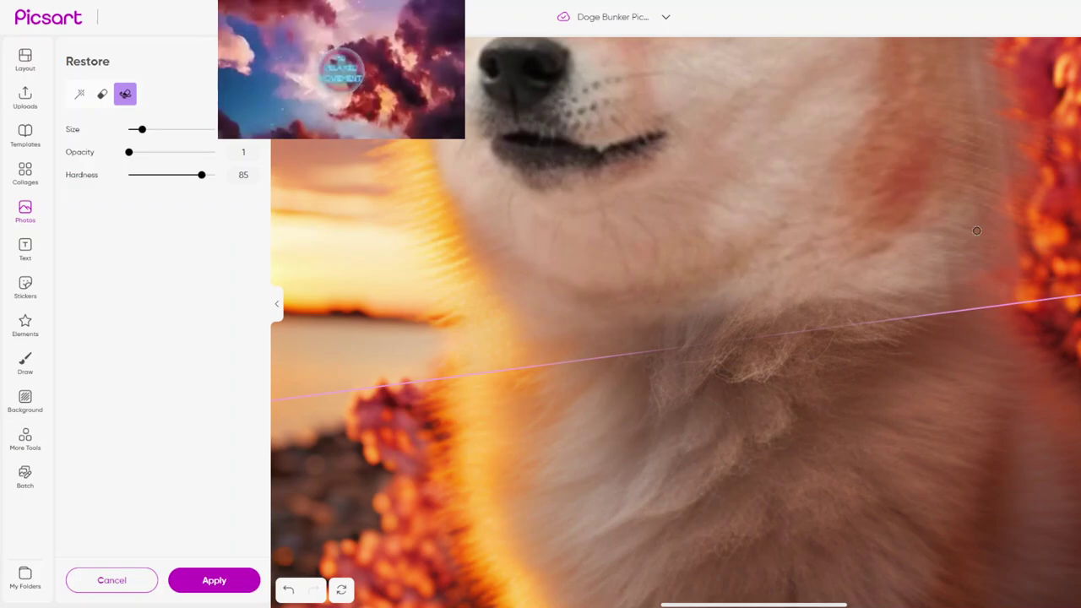
# Blend the cheek and neck fur beside the red flowers with a larger restore brush at opacity 6.
pyautogui.scroll(-3, 976, 231)
pyautogui.moveTo(142, 129); pyautogui.dragTo(156, 130)
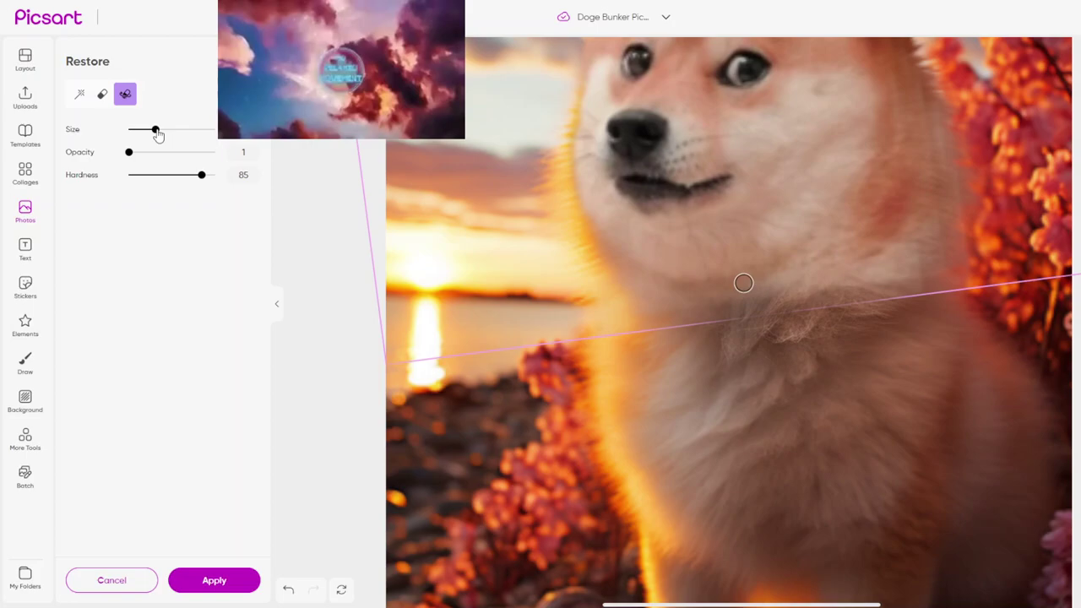
pyautogui.moveTo(157, 133); pyautogui.dragTo(169, 129)
pyautogui.scroll(2, 925, 139)
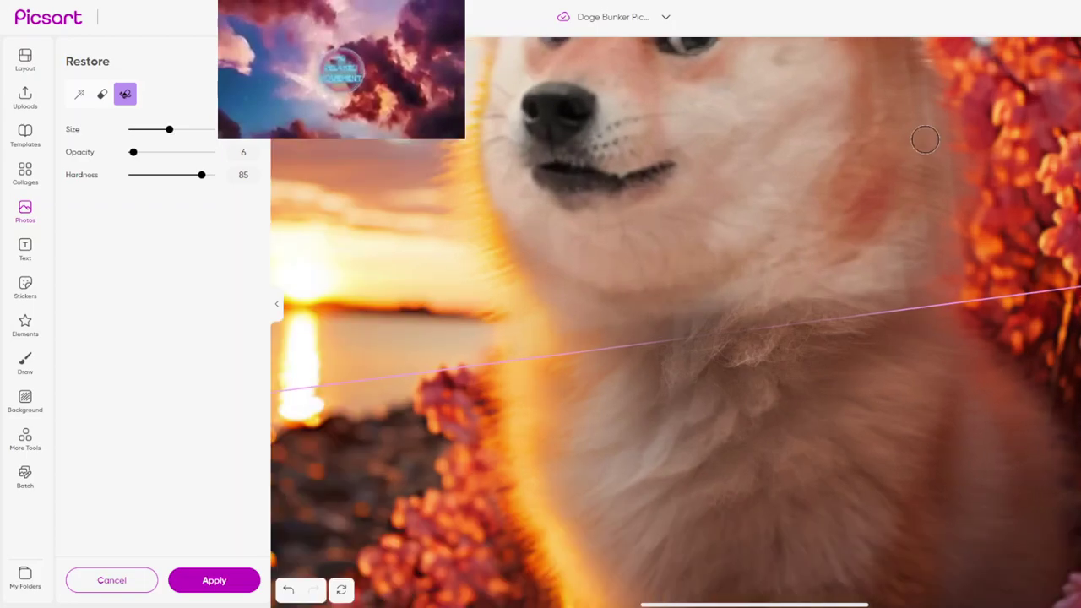
pyautogui.scroll(-3, 926, 140)
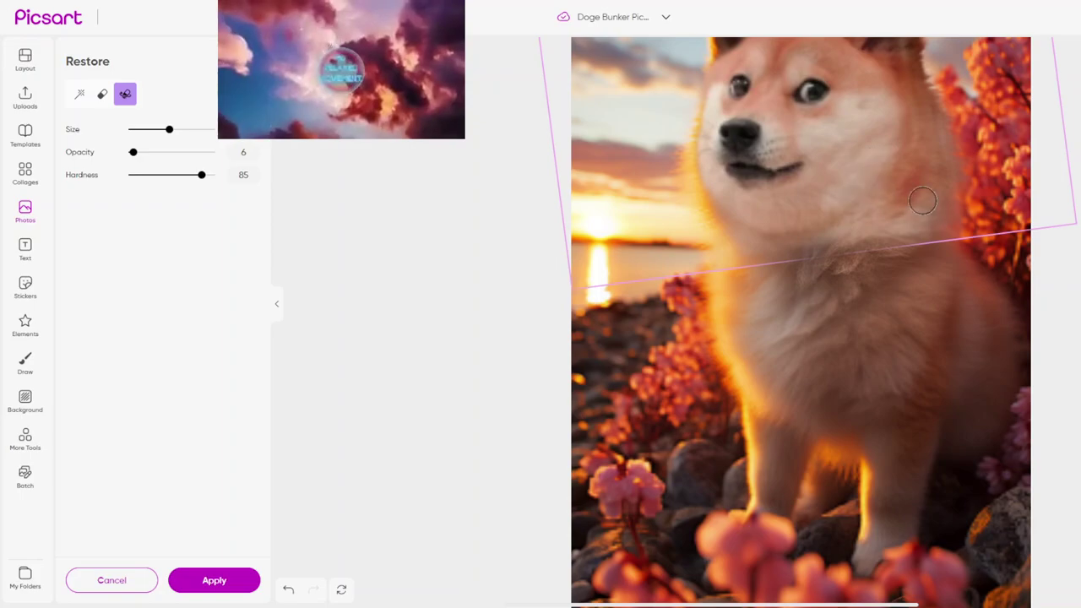
# Restore the fur around the base of the ear nearest the flowers at opacity 6.
pyautogui.scroll(-2, 922, 201)
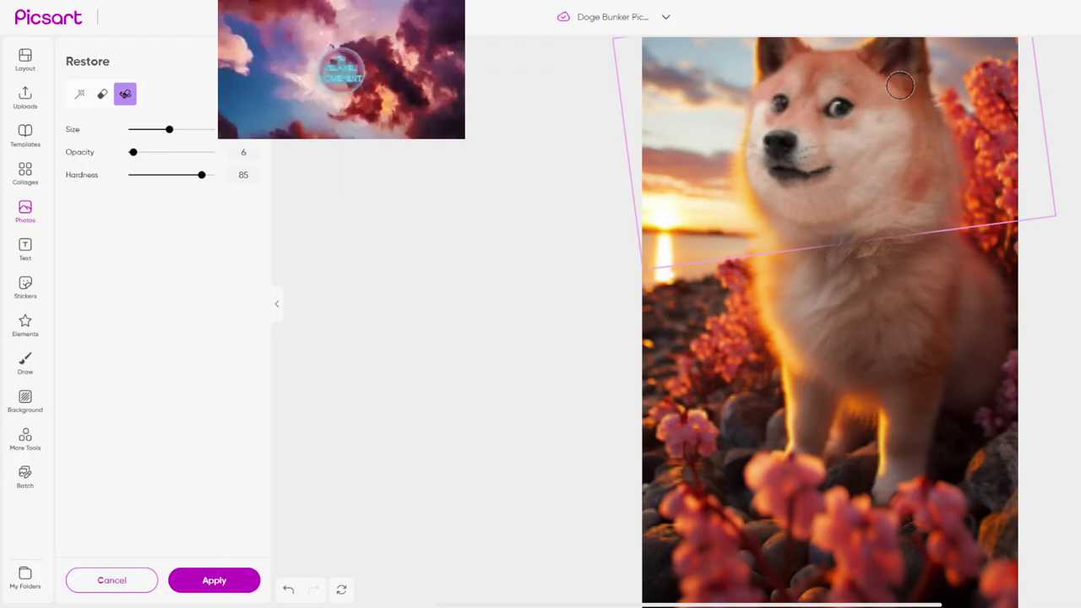
pyautogui.scroll(3, 900, 85)
pyautogui.hscroll(3, 899, 84)
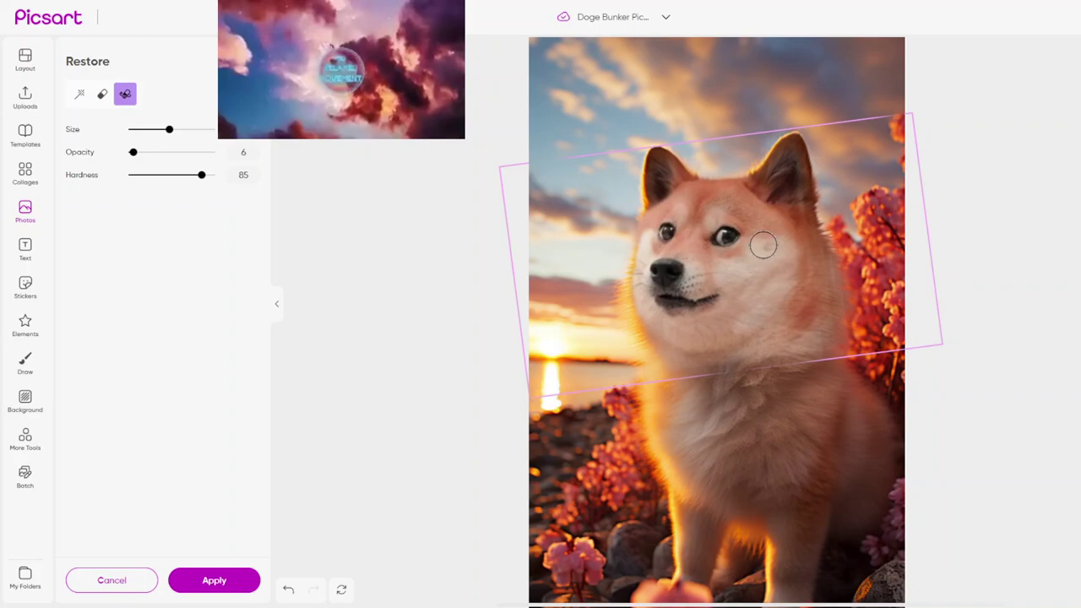
pyautogui.scroll(5, 763, 245)
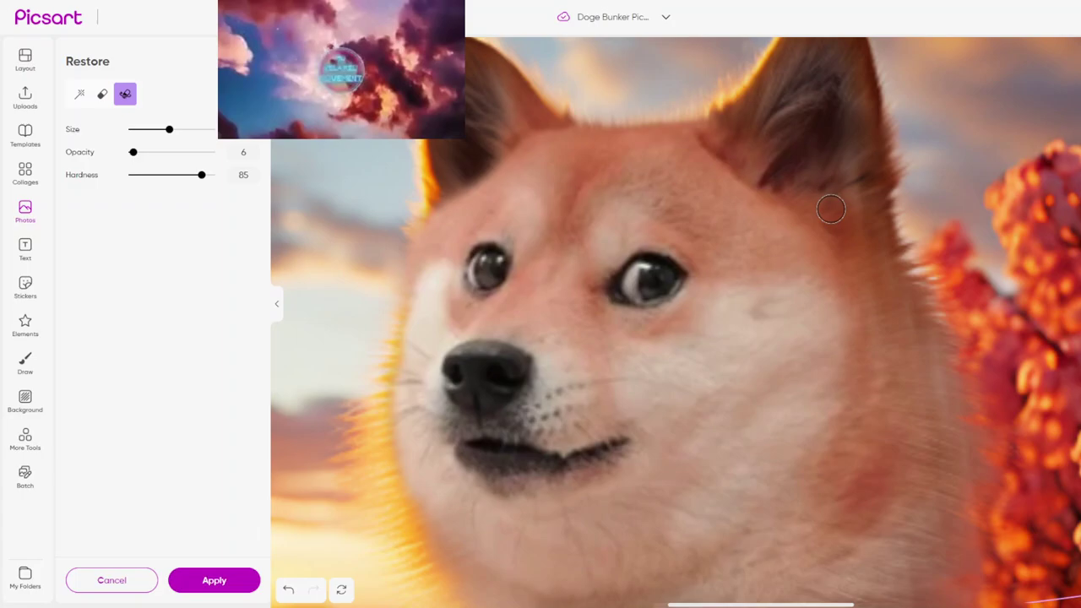
# Blend the forehead and face fur with progressively smaller restore brush sizes at opacity 1.
pyautogui.scroll(-2, 840, 212)
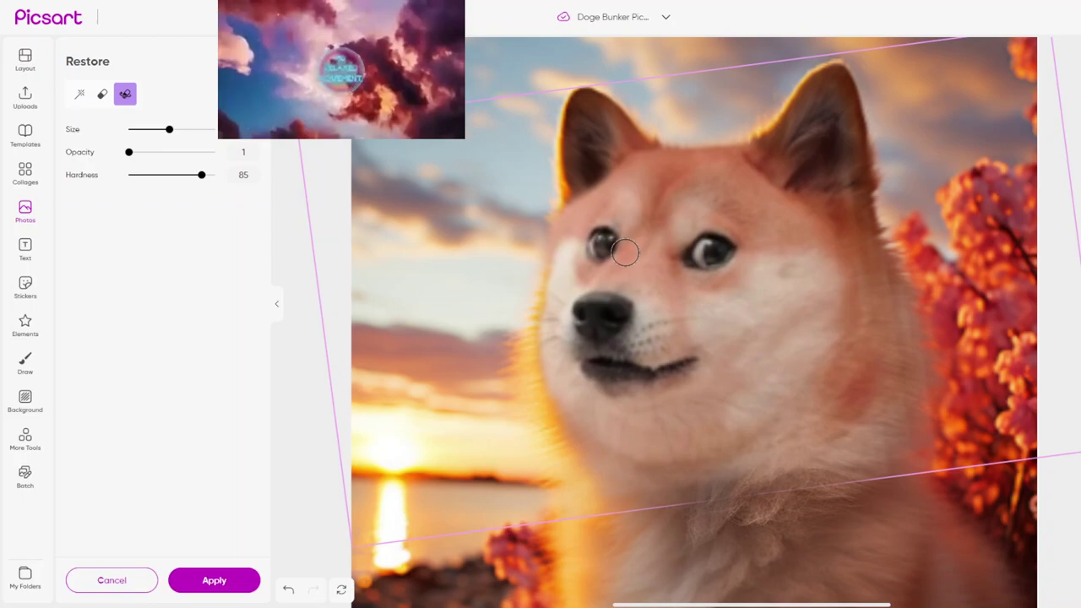
pyautogui.scroll(3, 625, 252)
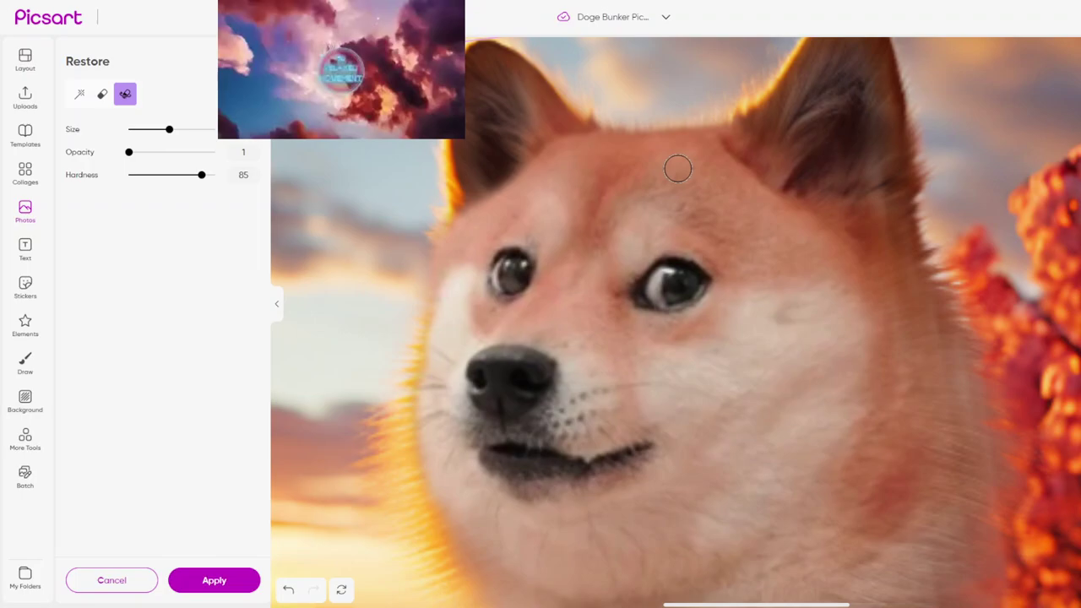
pyautogui.moveTo(169, 129); pyautogui.dragTo(159, 130)
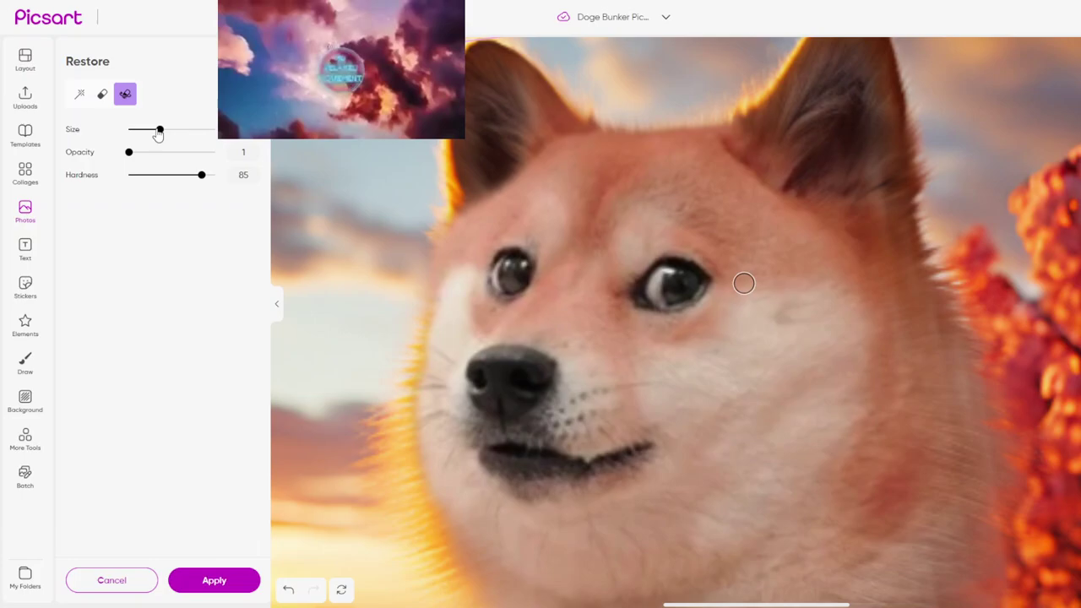
pyautogui.moveTo(159, 130); pyautogui.dragTo(143, 131)
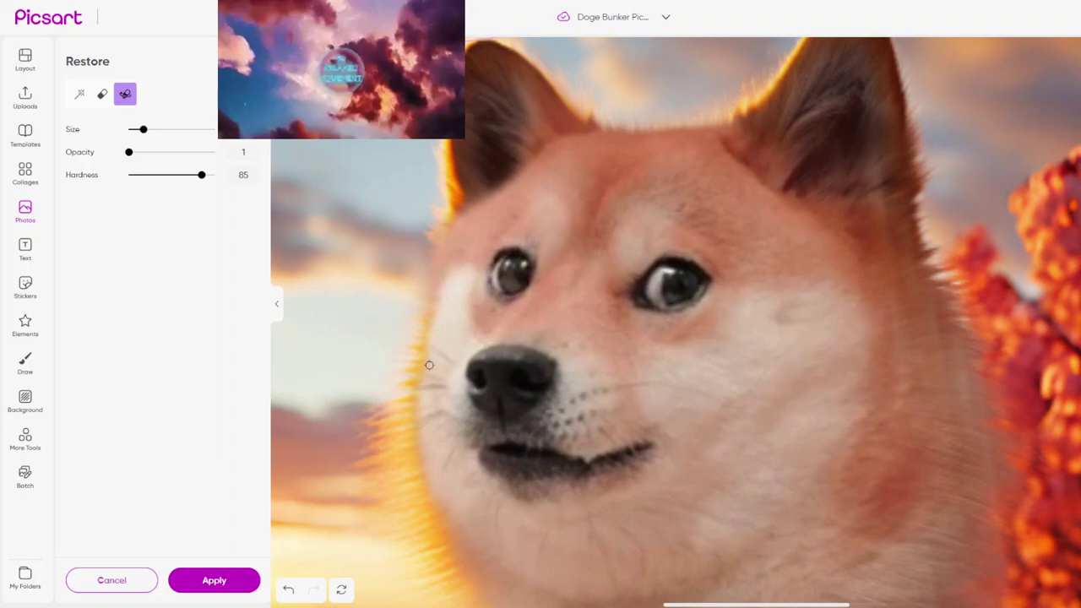
# Refine the sunlit edge of the face with a very small restore brush at opacity 1.
pyautogui.moveTo(143, 129); pyautogui.dragTo(132, 129)
pyautogui.hscroll(-2, 676, 321)
pyautogui.scroll(-1, 676, 321)
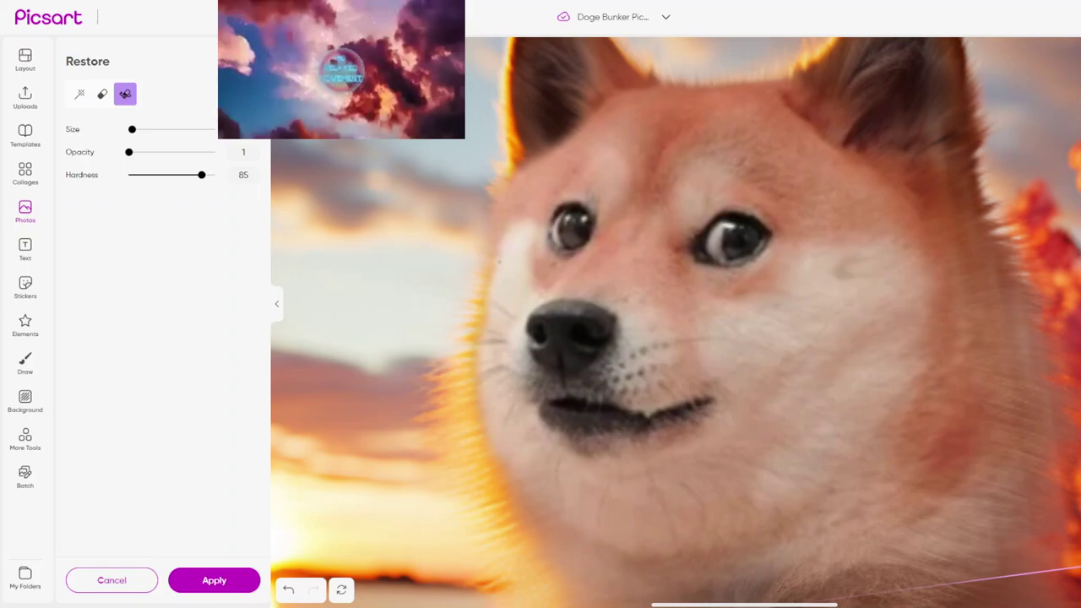
pyautogui.press(']')
pyautogui.moveTo(137, 129); pyautogui.dragTo(159, 131)
pyautogui.moveTo(158, 129); pyautogui.dragTo(132, 129)
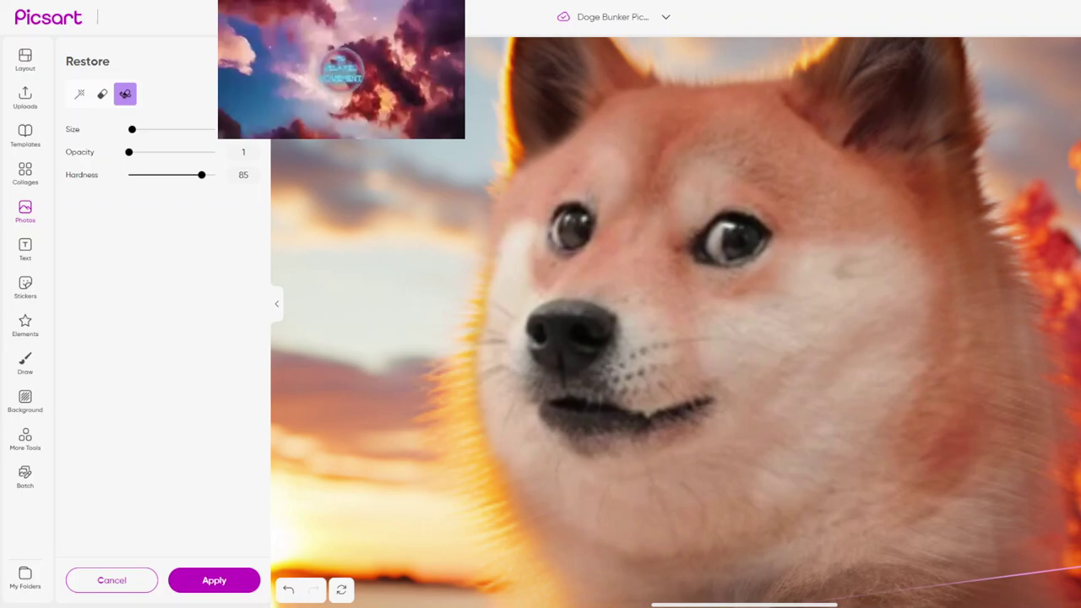
# Blend the chin and neck transition using a larger restore brush with the opacity reduced to 3.
pyautogui.moveTo(132, 129); pyautogui.dragTo(174, 132)
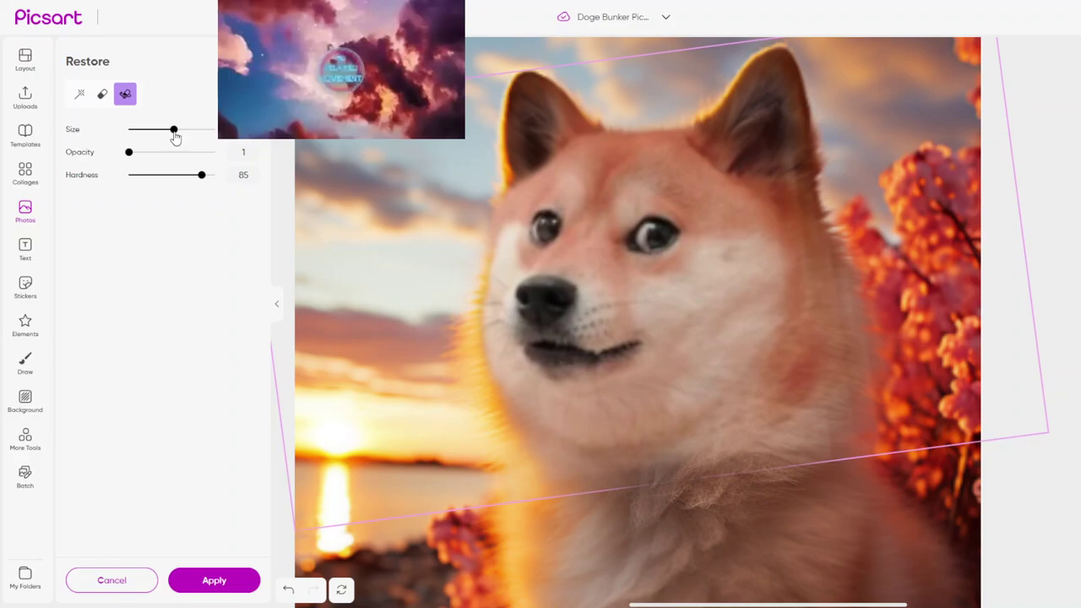
pyautogui.click(137, 152)
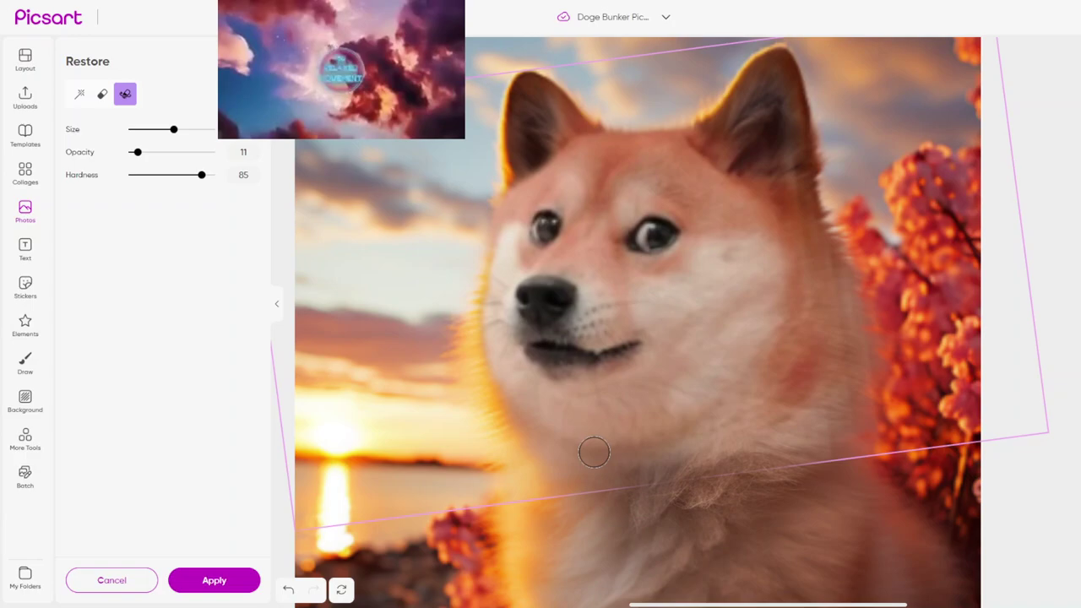
pyautogui.press('Left')
pyautogui.press('Left')
pyautogui.press('Left')
pyautogui.press('Left')
pyautogui.press('Left')
pyautogui.press('Left')
pyautogui.press('Left')
pyautogui.press('Left')
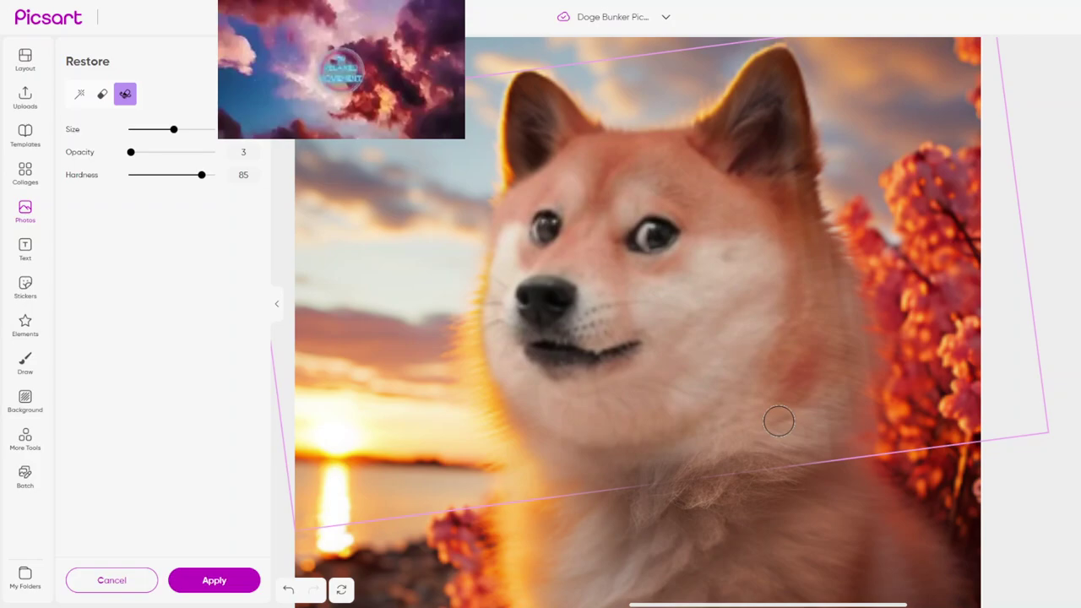
# Try a restore stroke at opacity 100 and undo it.
pyautogui.click(215, 152)
pyautogui.hotkey('ctrl', 'z')
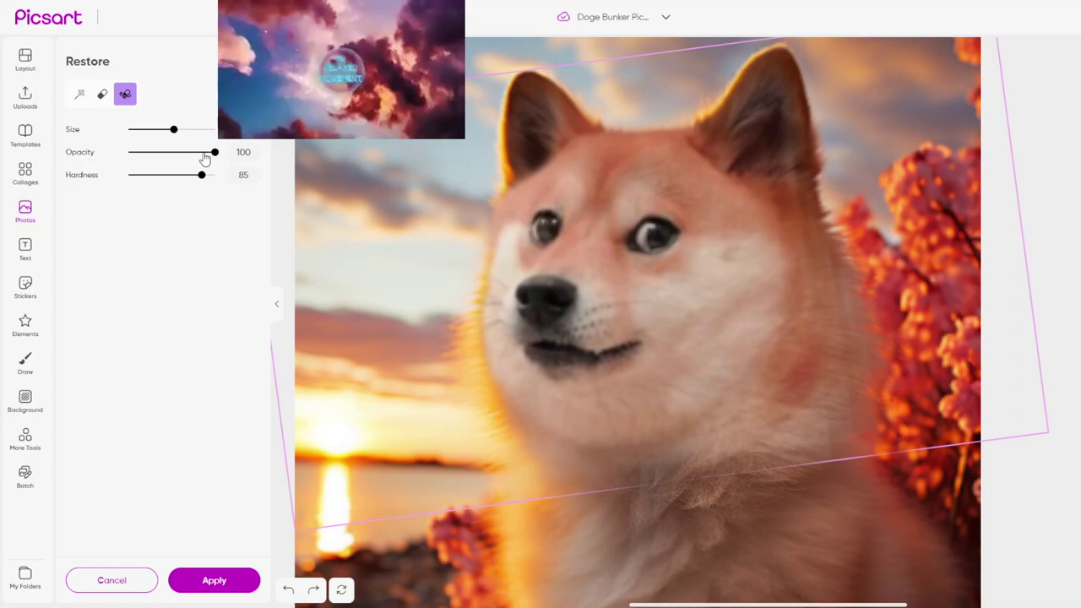
# Refine the fur around the head with a small restore brush at opacity 1 and apply the restore edits.
pyautogui.moveTo(205, 158); pyautogui.dragTo(129, 153)
pyautogui.scroll(-3, 590, 455)
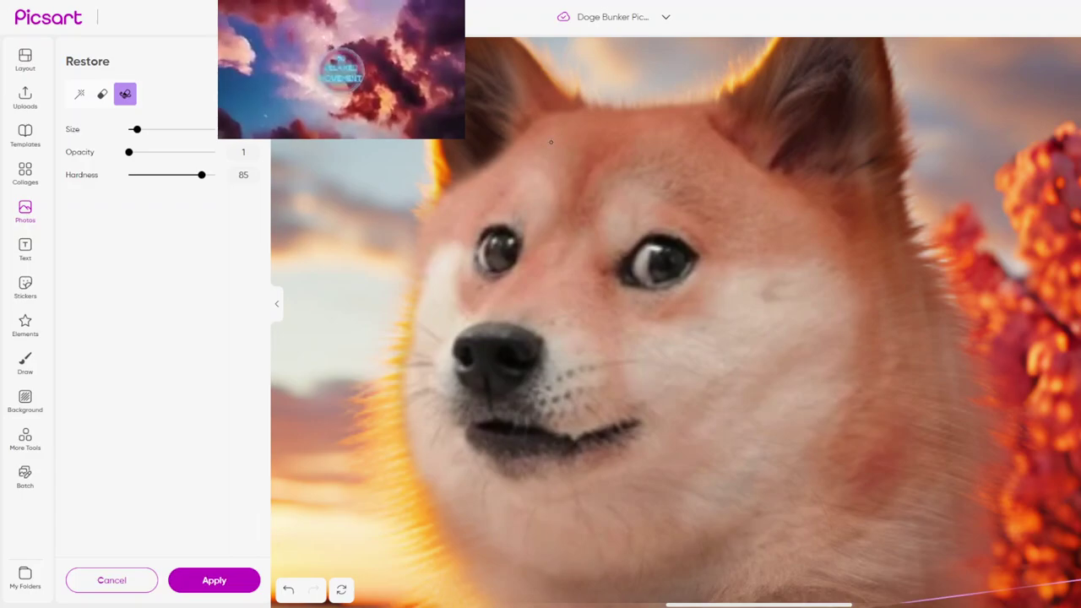
pyautogui.click(228, 589)
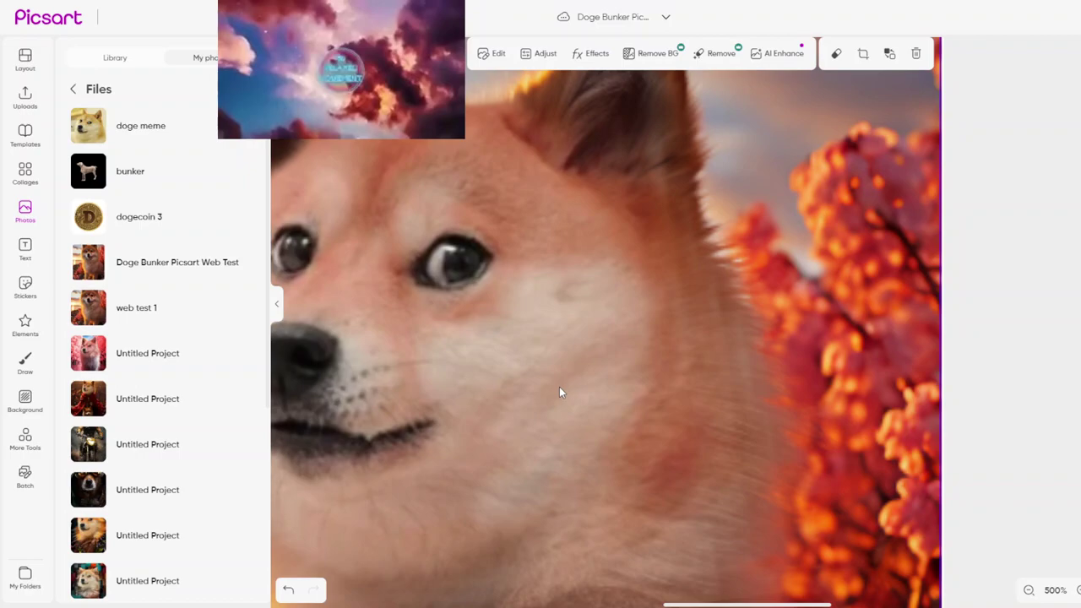
# Open the text options for adding text to the picture.
pyautogui.click(26, 250)
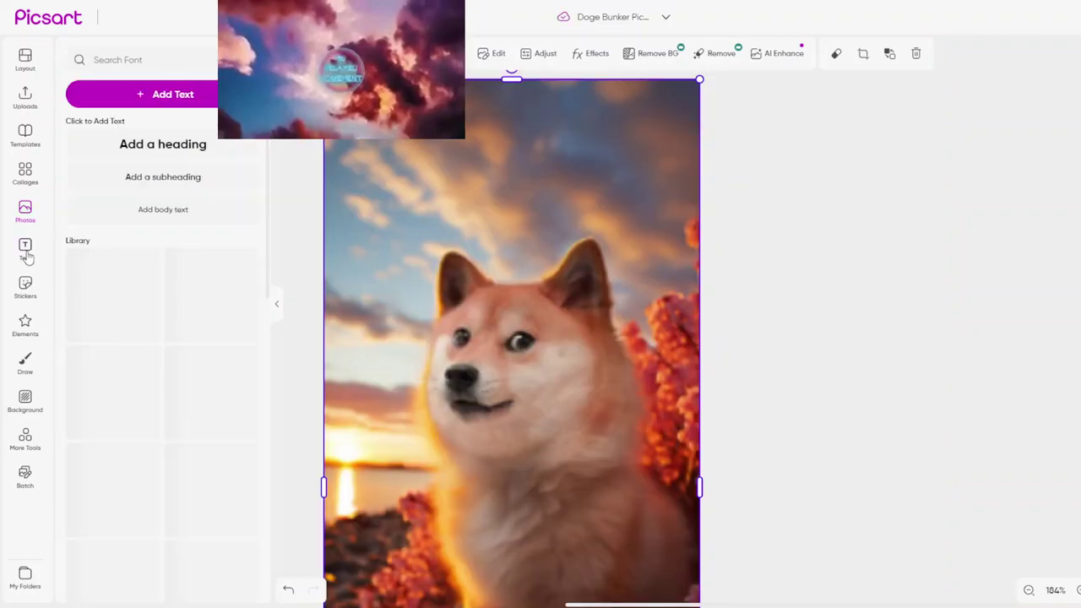